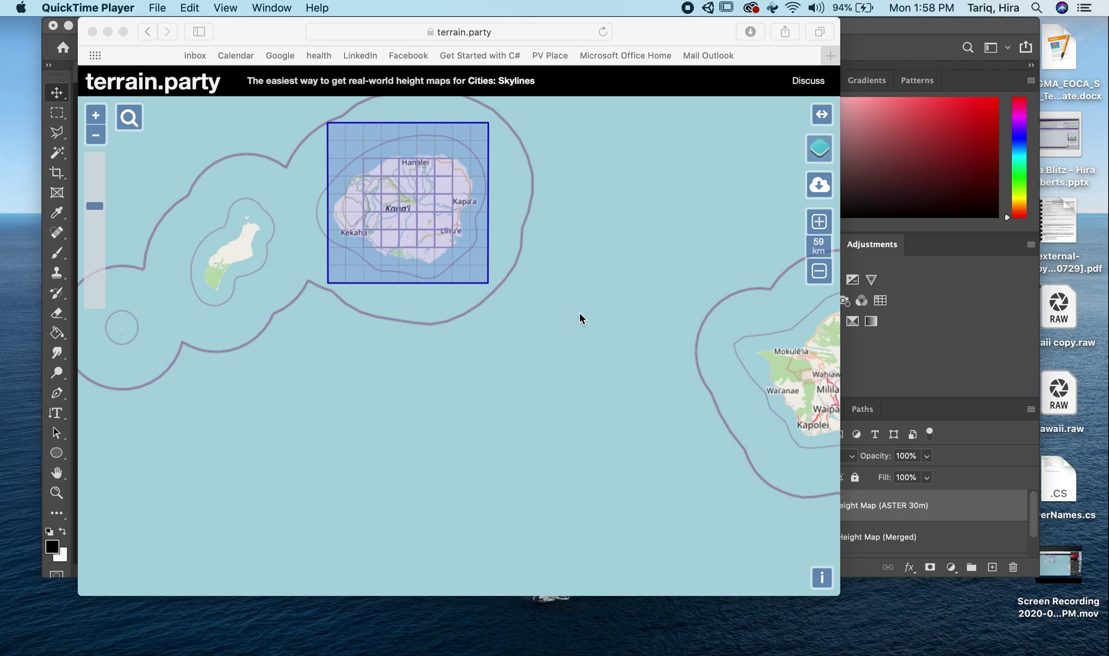
Pan and zoom the terrain.party map to bring Kauai into view.
left_click(567, 231)
left_click_drag(607, 194, 608, 286)
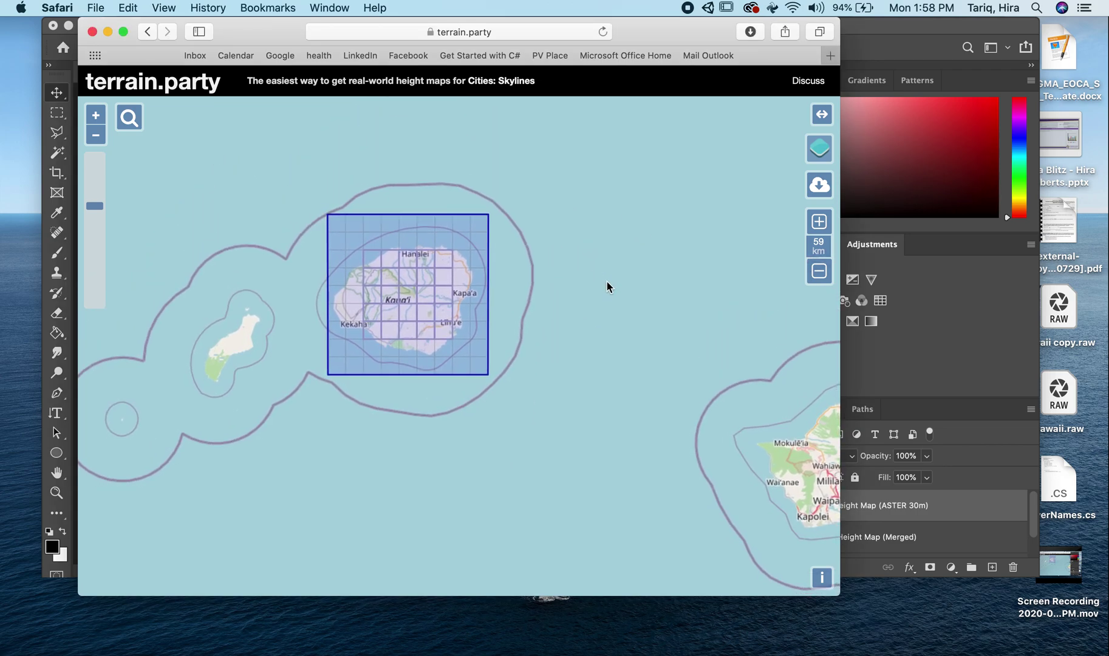
scroll(607, 282, "down", 10)
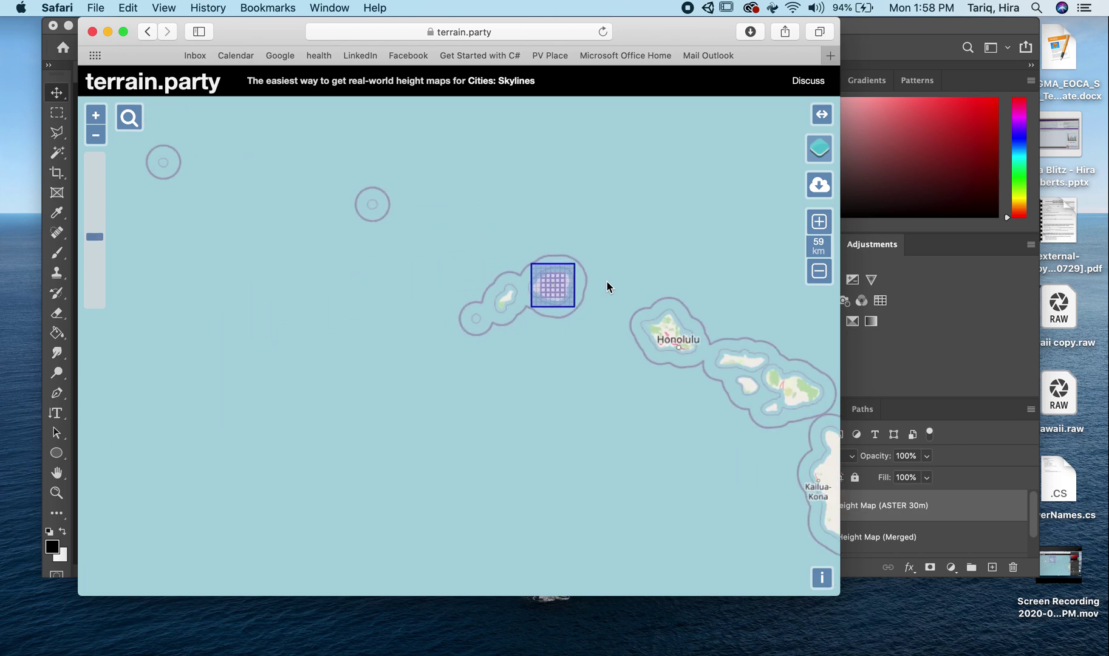
left_click_drag(667, 329, 557, 346)
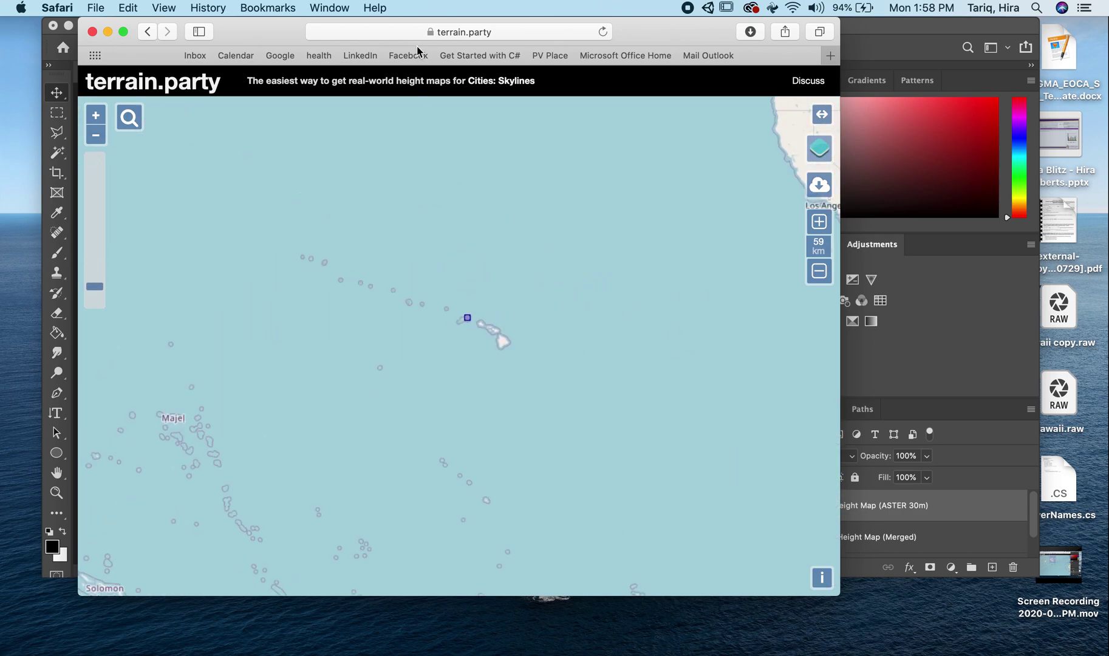
left_click_drag(595, 270, 361, 250)
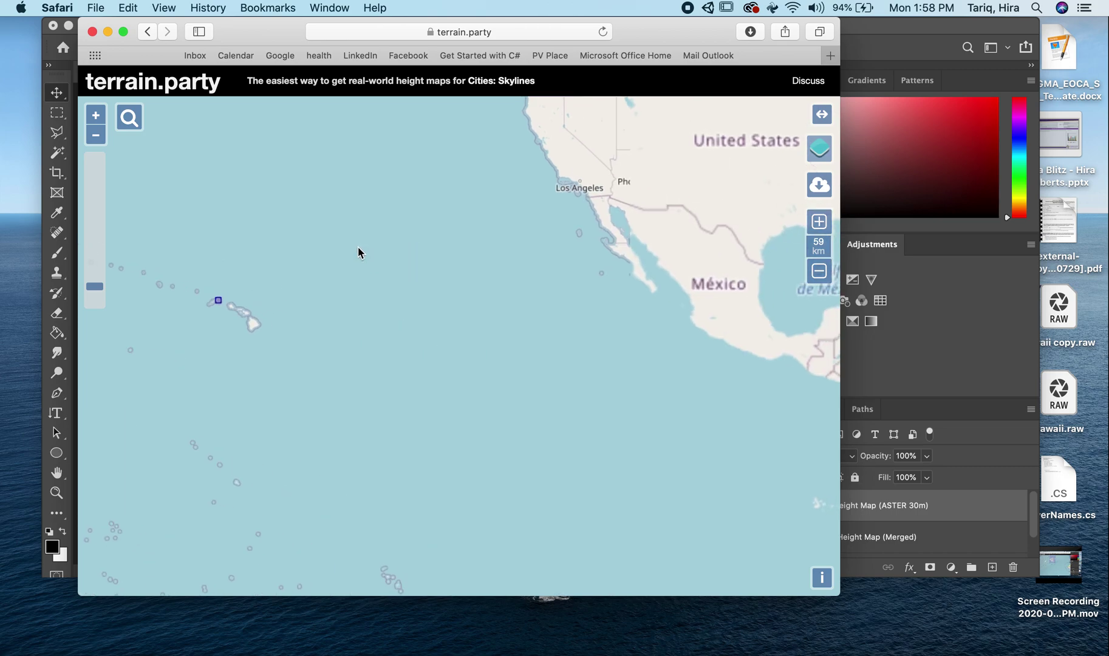
left_click_drag(480, 261, 391, 341)
left_click_drag(715, 292, 347, 460)
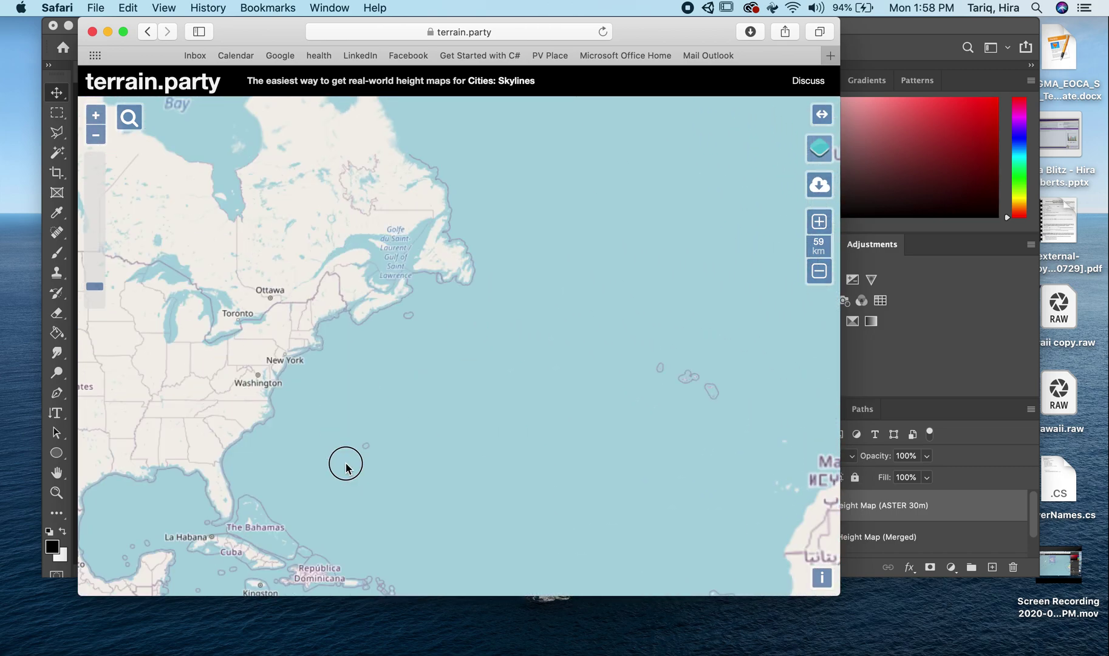
scroll(455, 413, "down", 1)
left_click_drag(455, 412, 654, 391)
left_click_drag(374, 311, 748, 314)
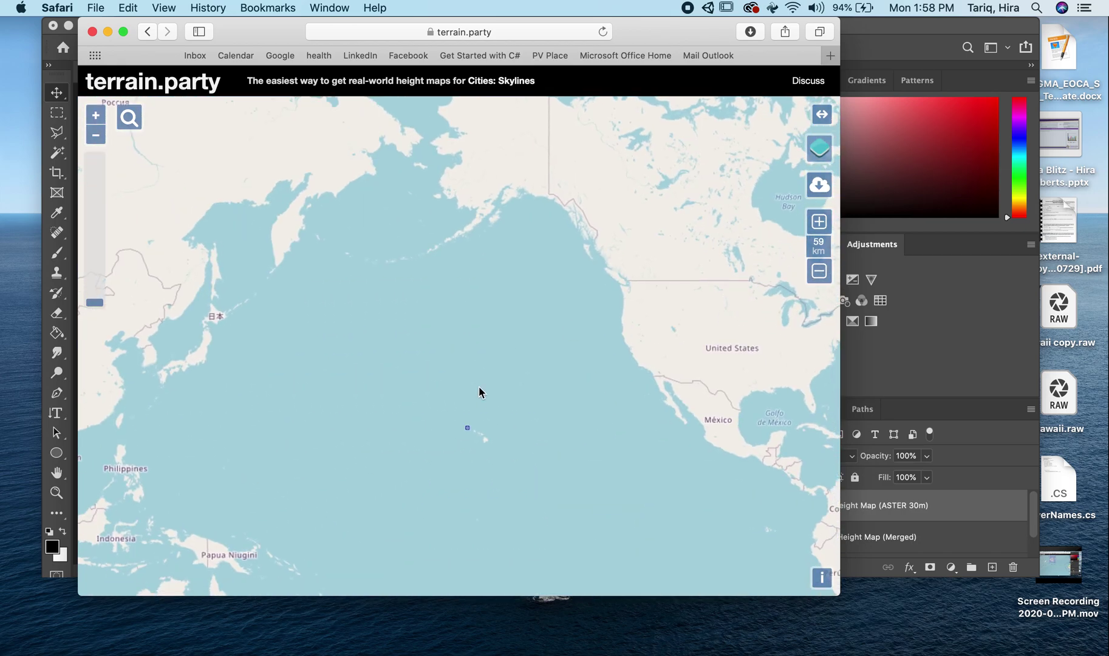
left_click_drag(480, 391, 498, 229)
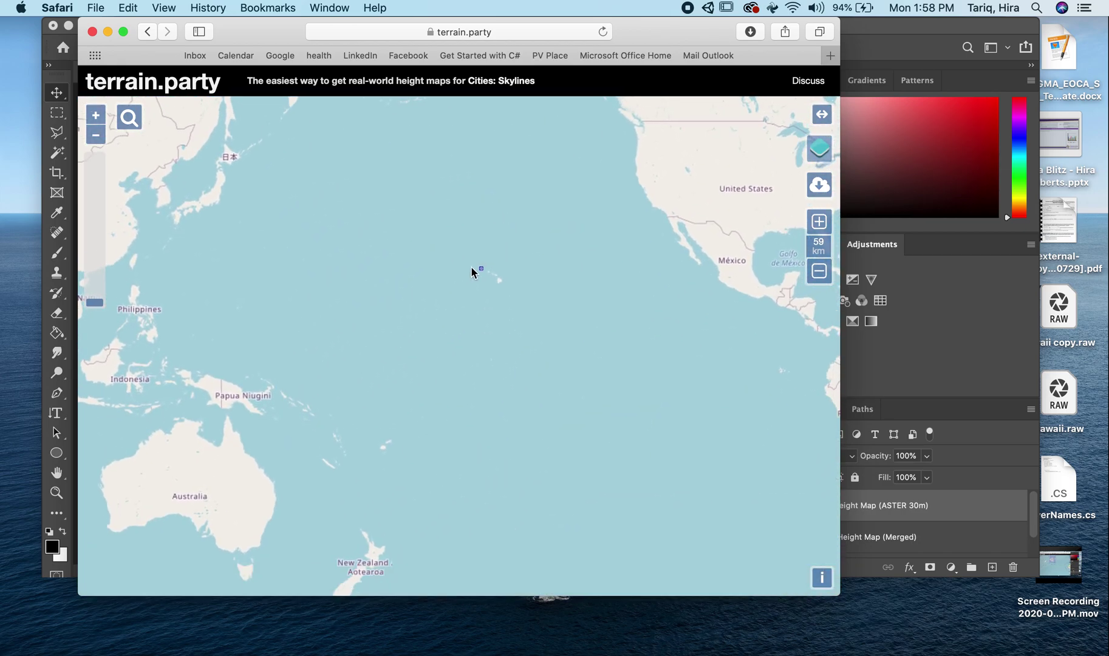
scroll(486, 269, "up", 5)
scroll(512, 268, "up", 5)
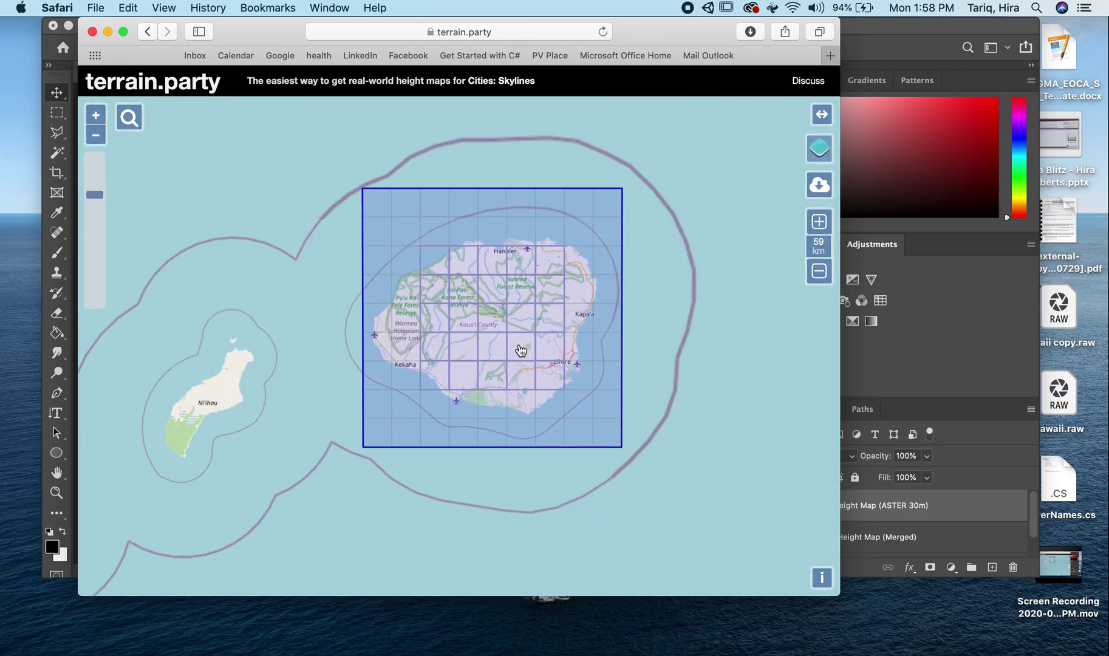
scroll(519, 346, "up", 2)
scroll(555, 311, "down", 5)
scroll(555, 318, "up", 4)
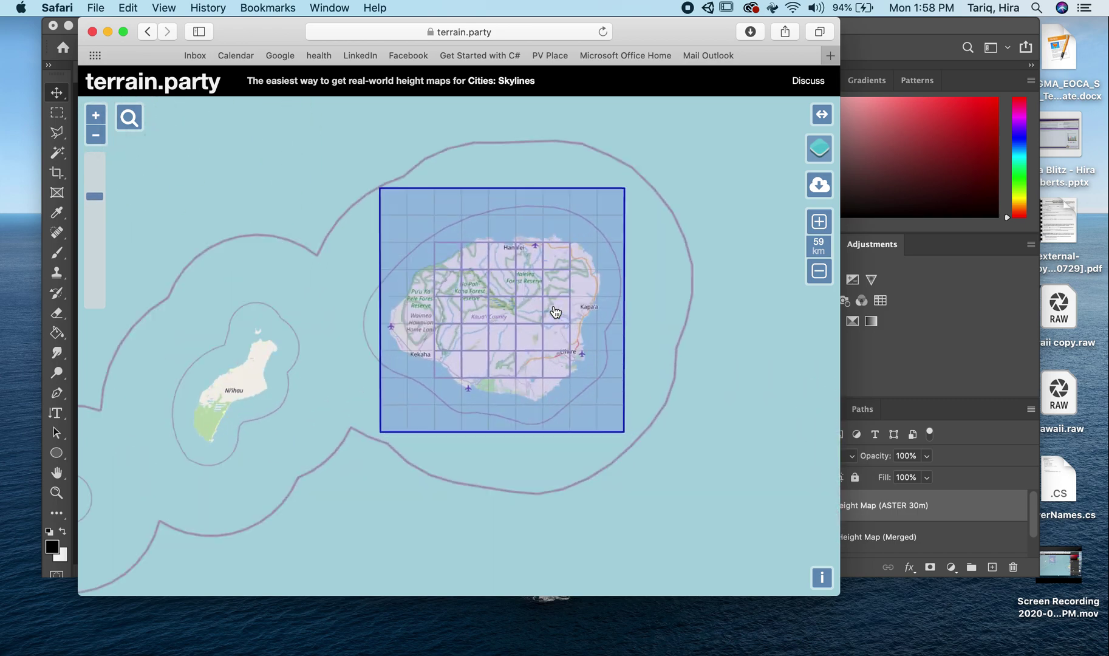
scroll(552, 274, "down", 2)
Size the selection square to 57 km and centre it over Kauai.
left_click(594, 219)
left_click_drag(594, 218, 555, 281)
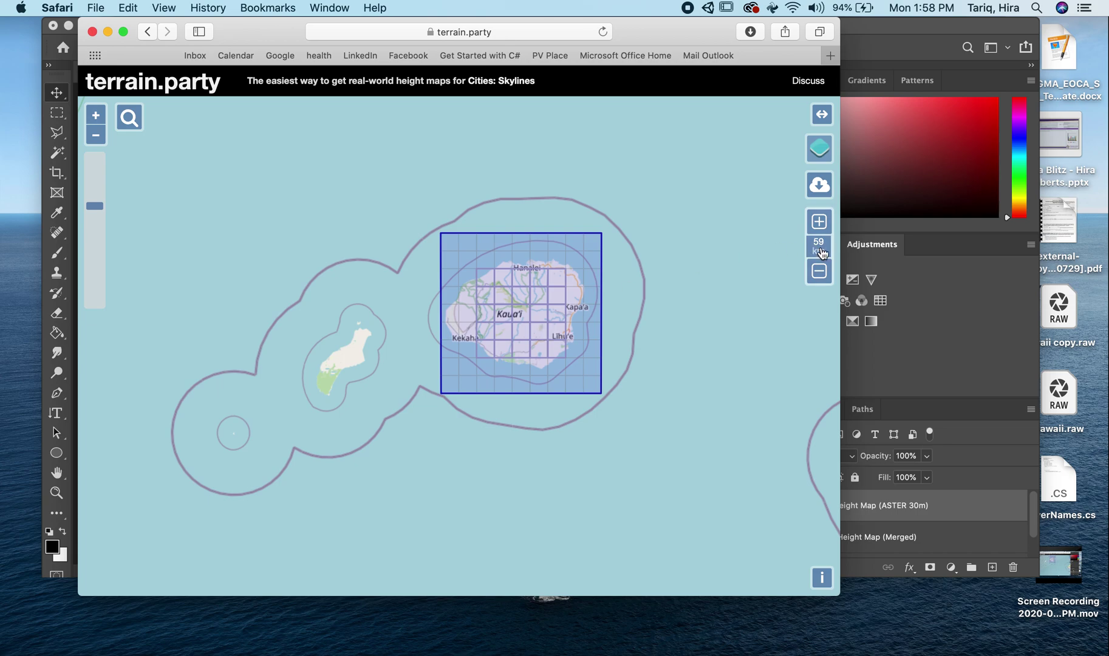
left_click(820, 270)
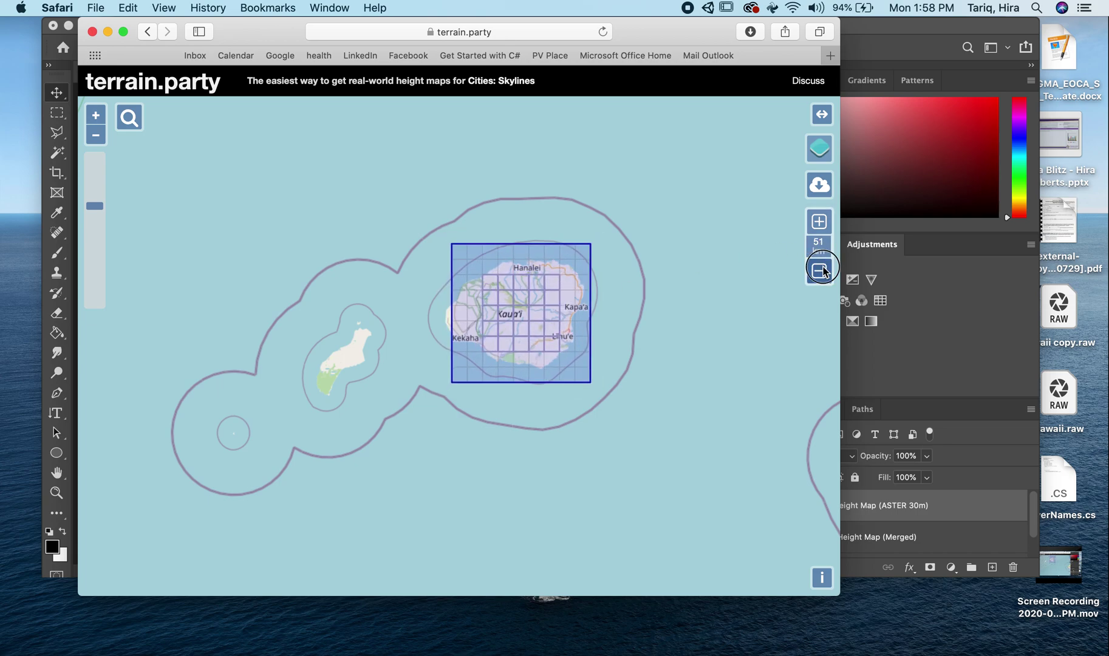
left_click(818, 224)
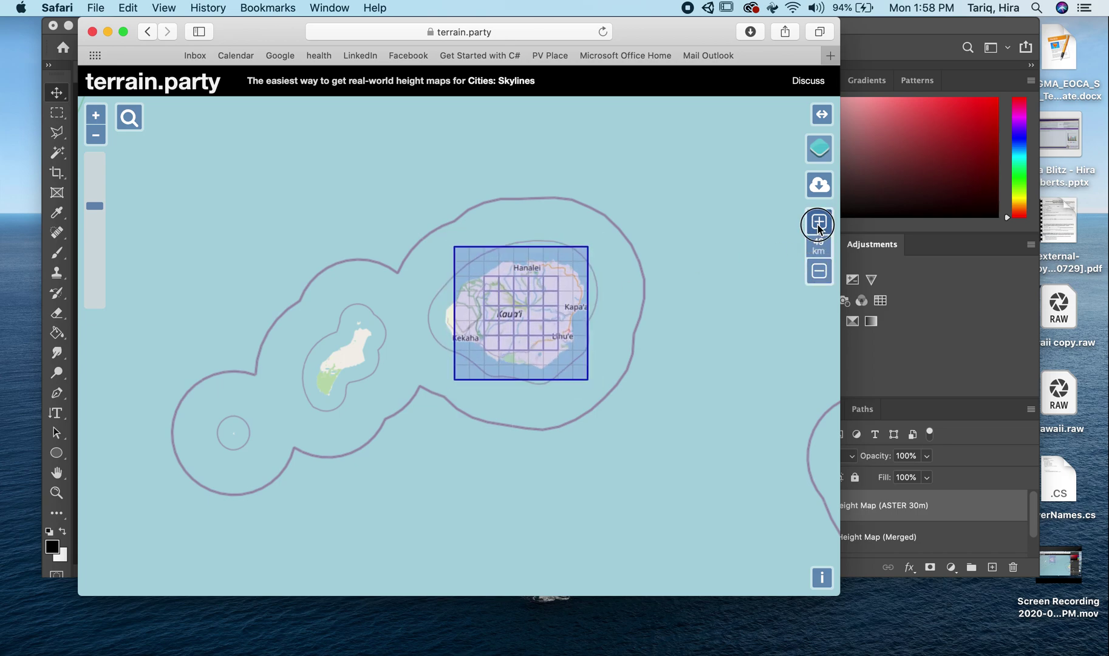
left_click_drag(559, 364, 563, 352)
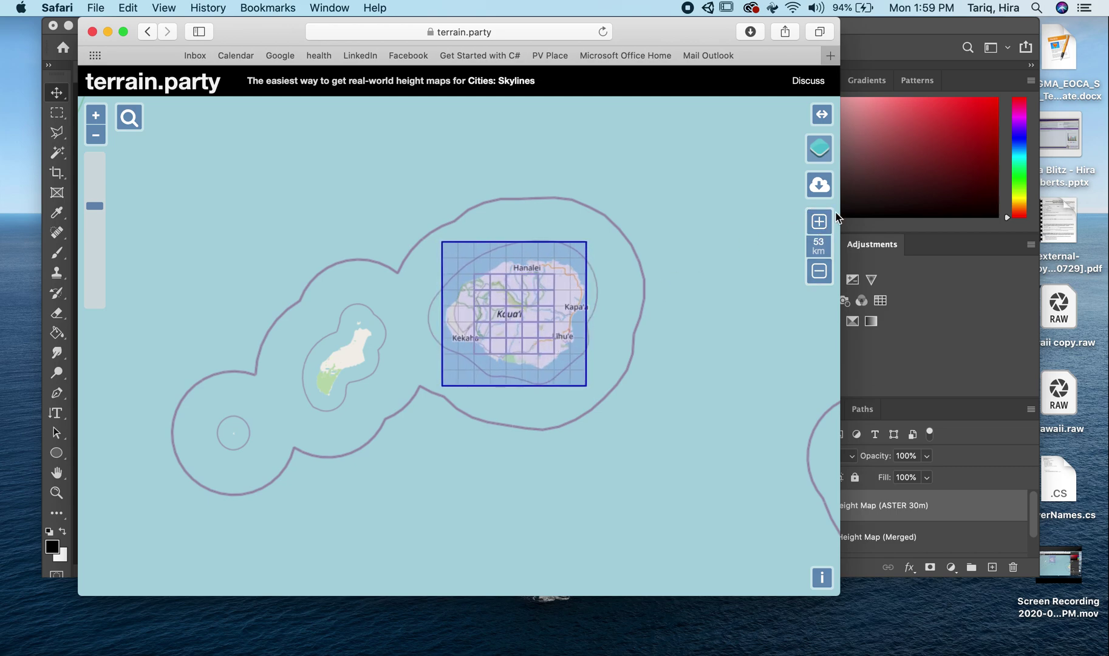
left_click(826, 227)
left_click(825, 226)
left_click(824, 226)
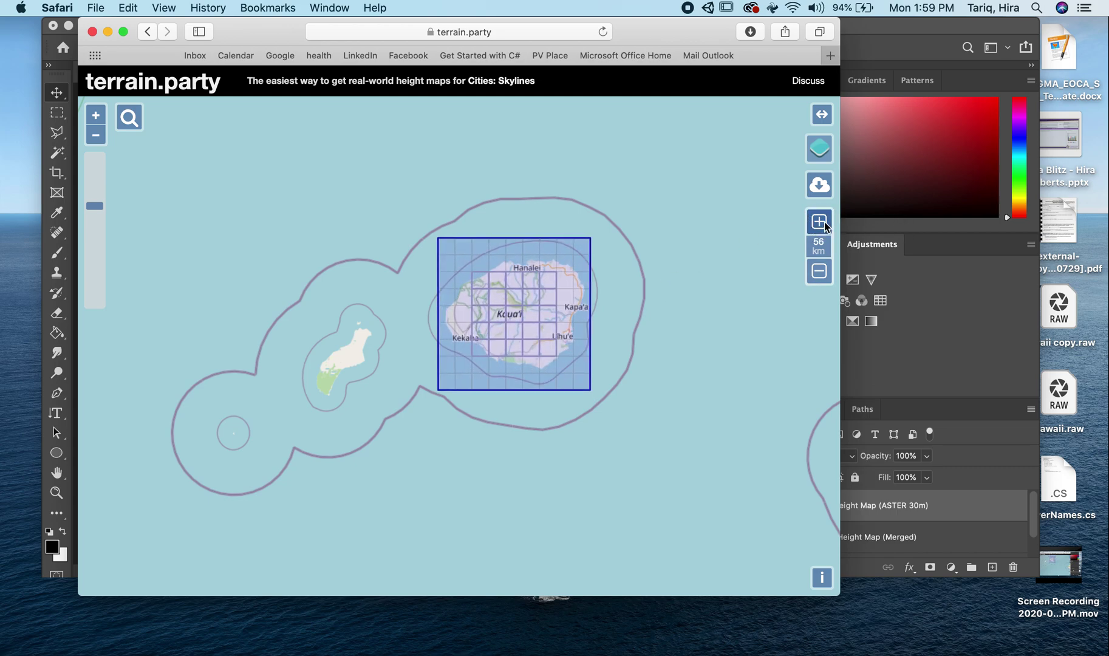
left_click(822, 226)
left_click_drag(558, 379, 561, 375)
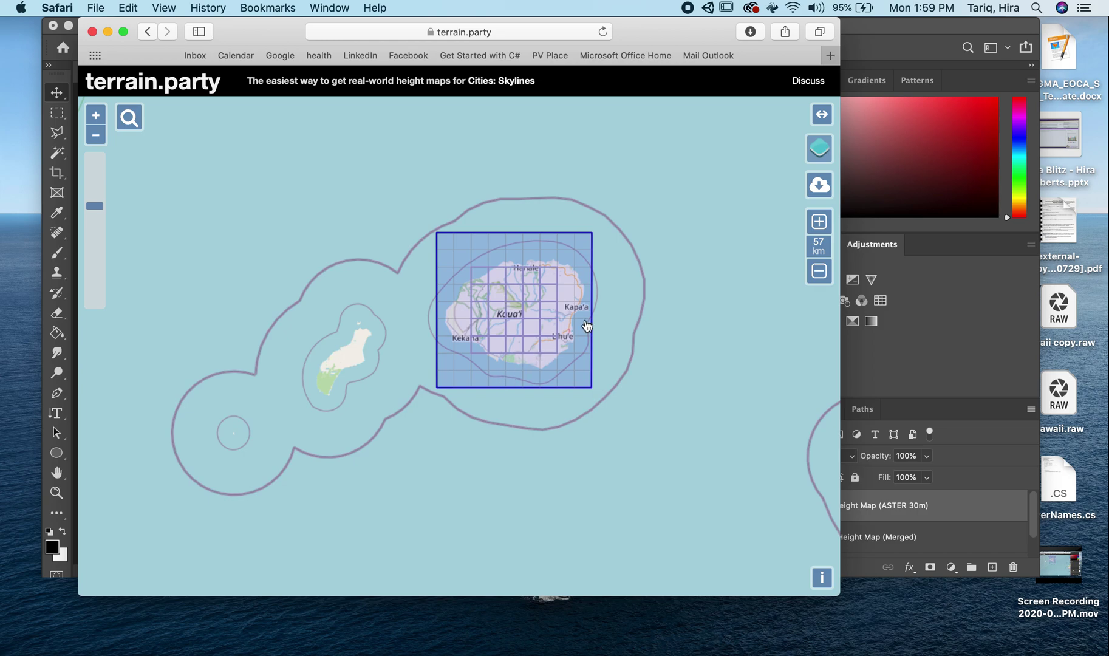
Download the area's height maps, skip naming, and go to the Kauai folder in Finder.
left_click(826, 186)
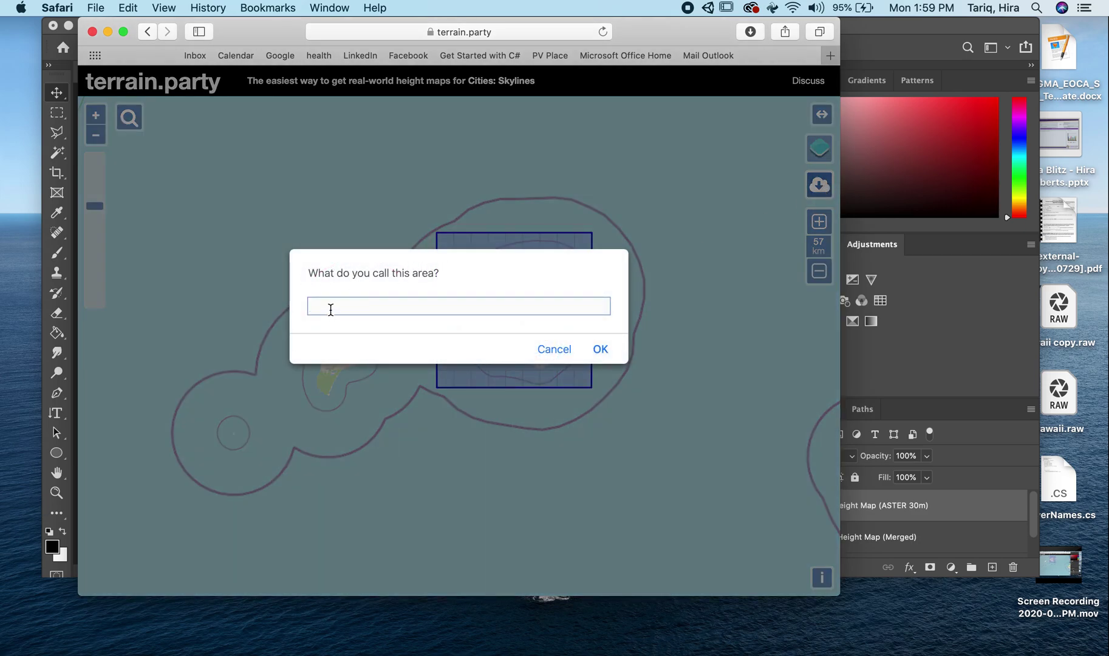
left_click(555, 349)
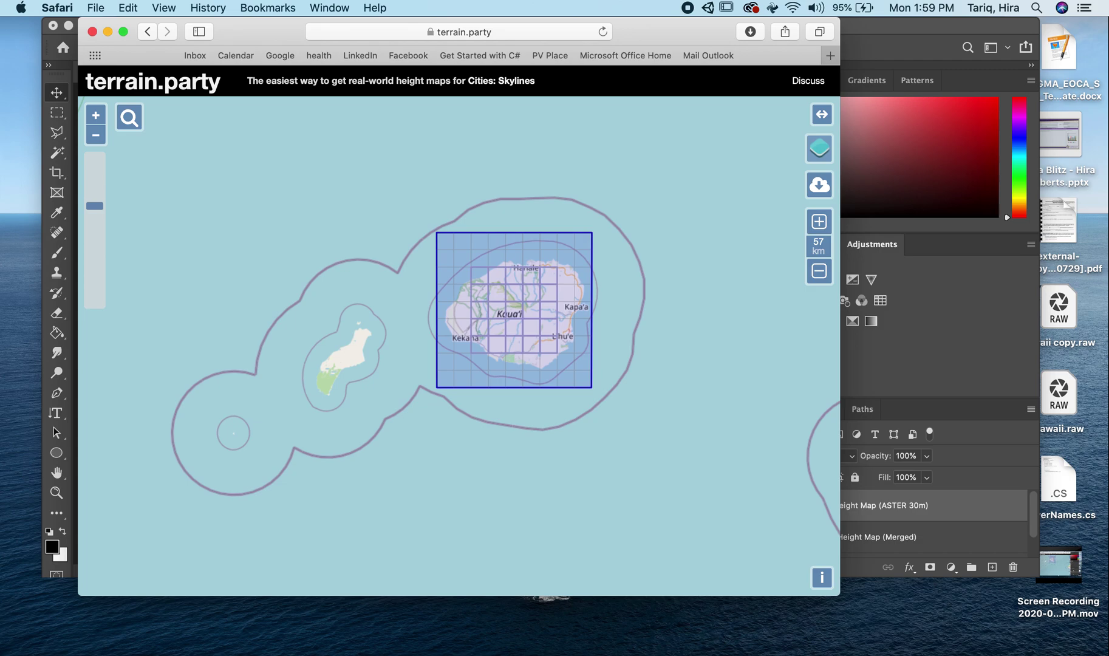
left_click(38, 651)
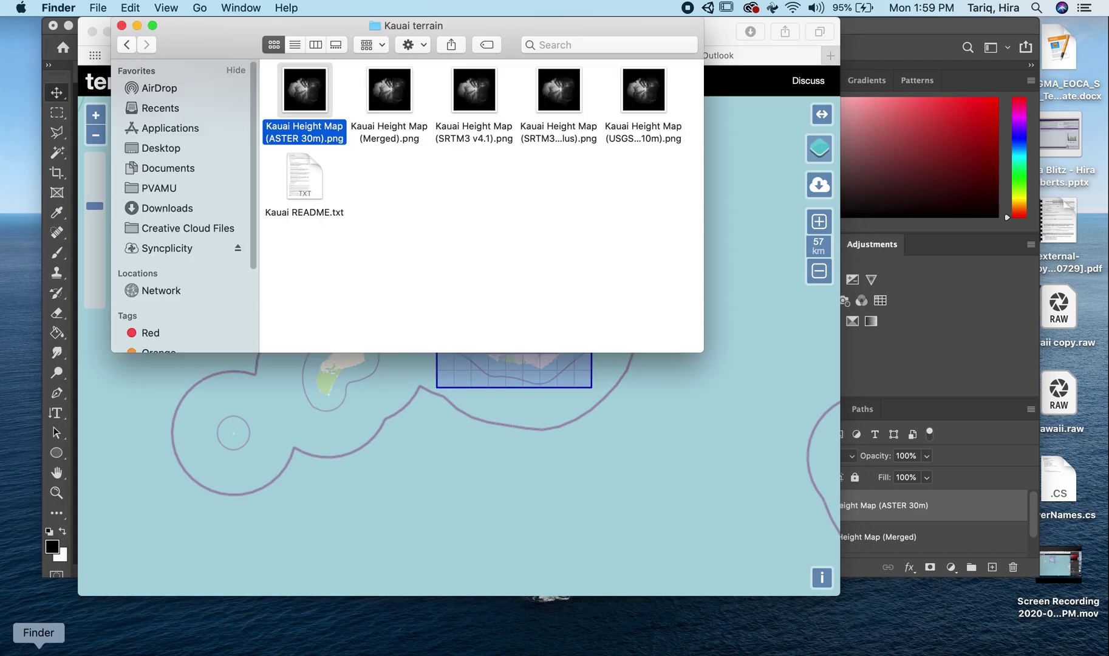
Preview the height-map PNGs in the Kauai terrain folder with Quick Look.
left_click(127, 45)
double_click(309, 220)
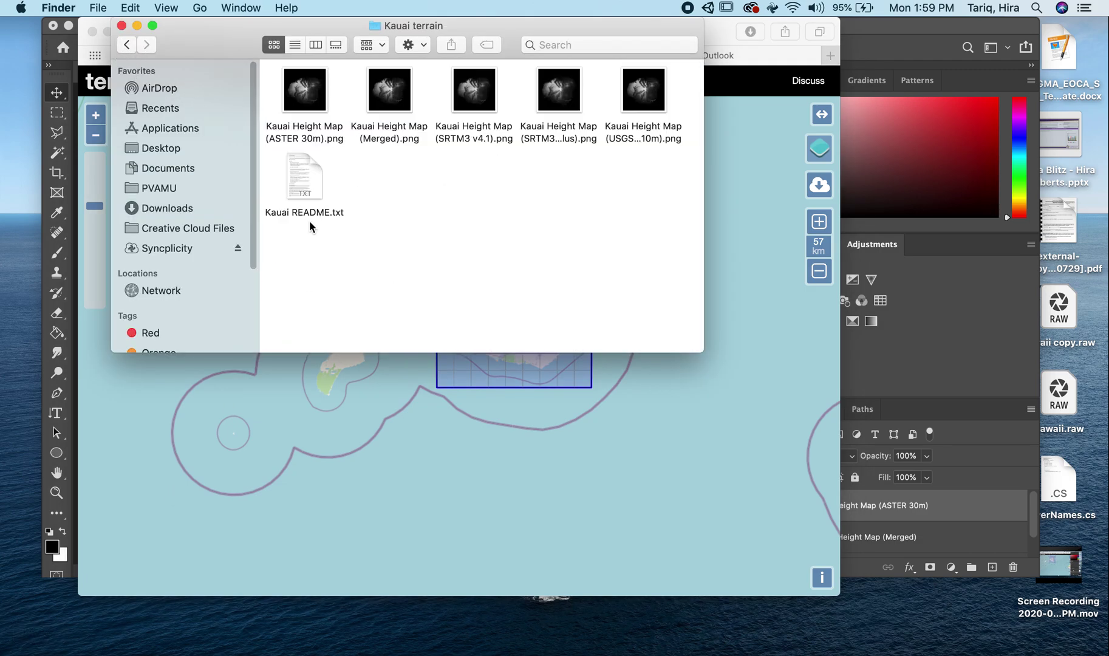
left_click(312, 100)
key("space")
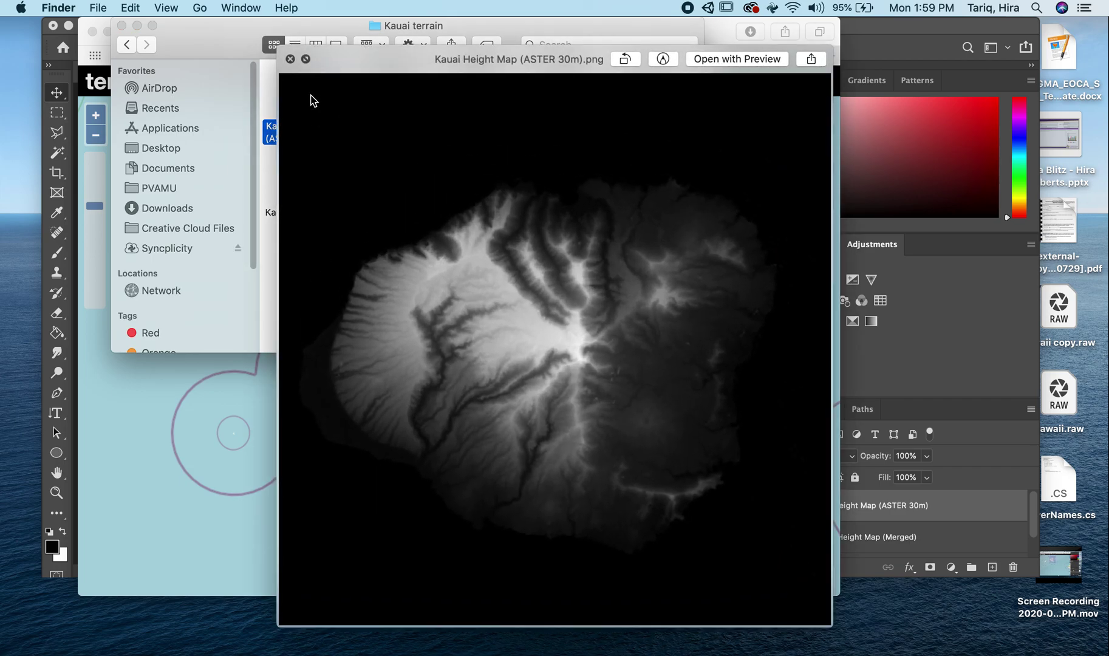
key("Right")
key("Right")
key("Right")
key("Right")
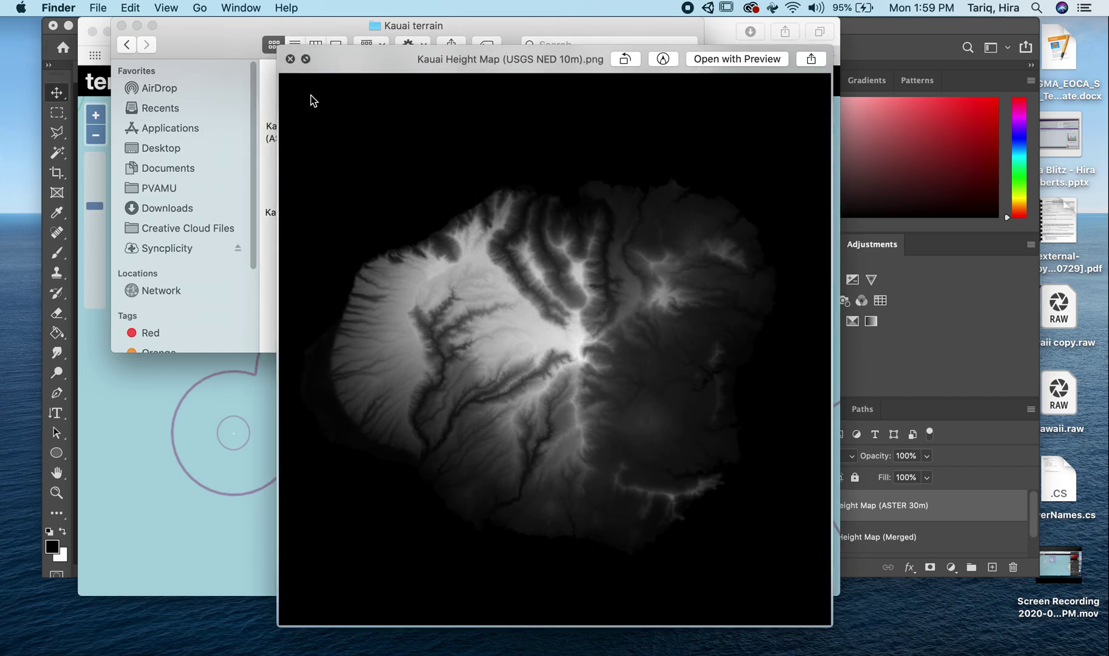
key("Right")
key("Right")
key("Left")
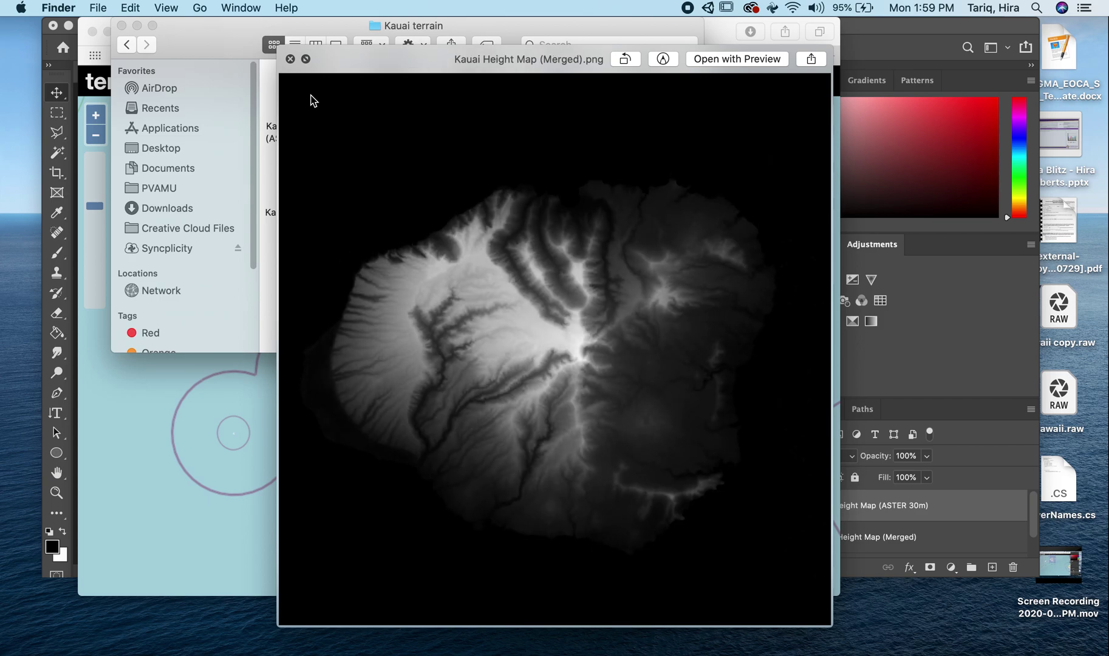
key("space")
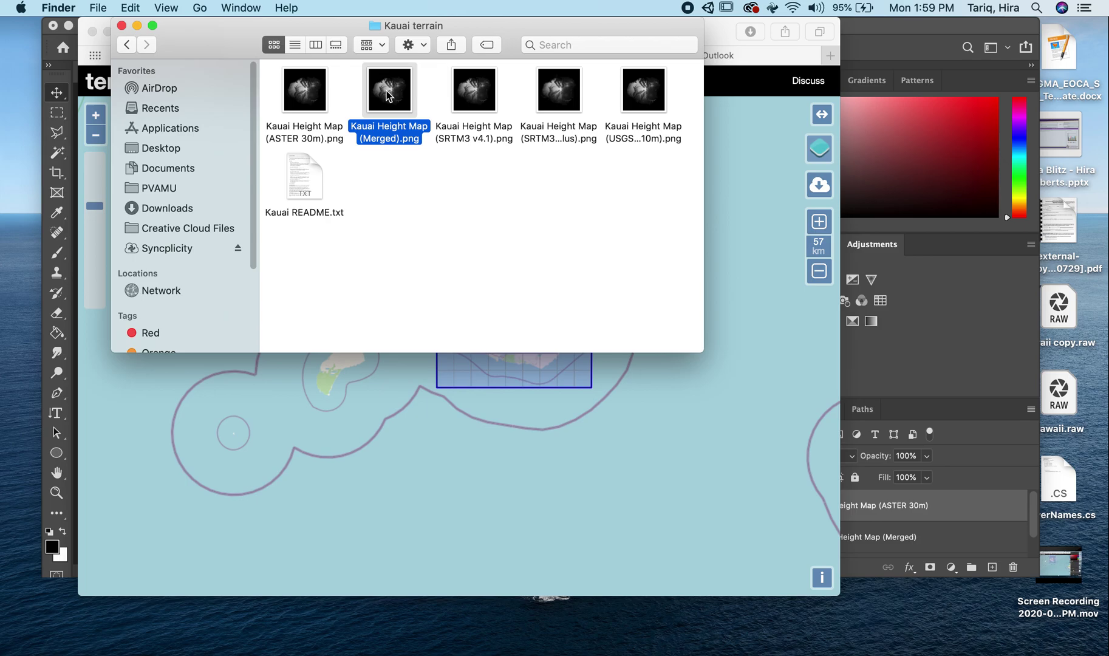
Open Kauai Height Map (Merged).png with Adobe Photoshop 2020.
right_click(395, 87)
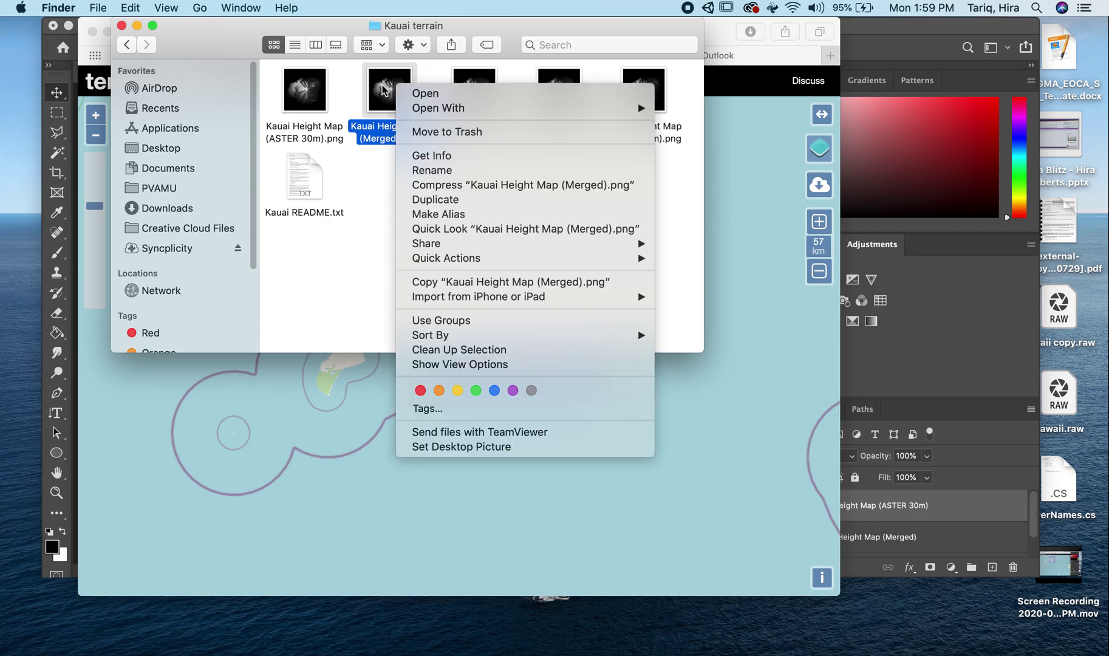
left_click(383, 90)
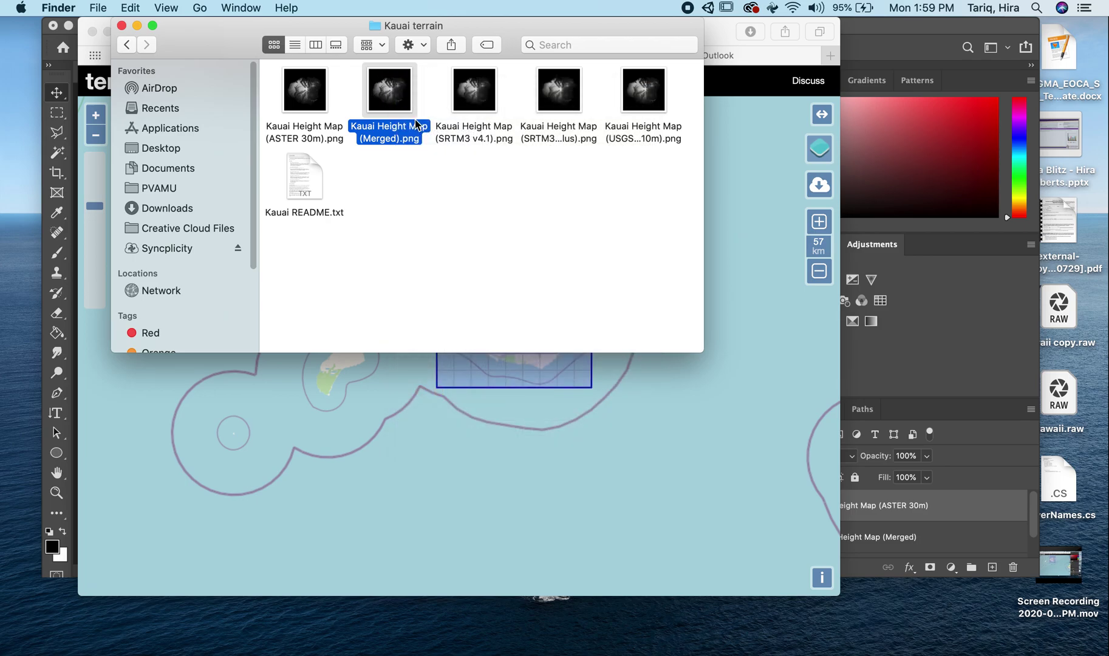
right_click(387, 83)
mouse_move(425, 100)
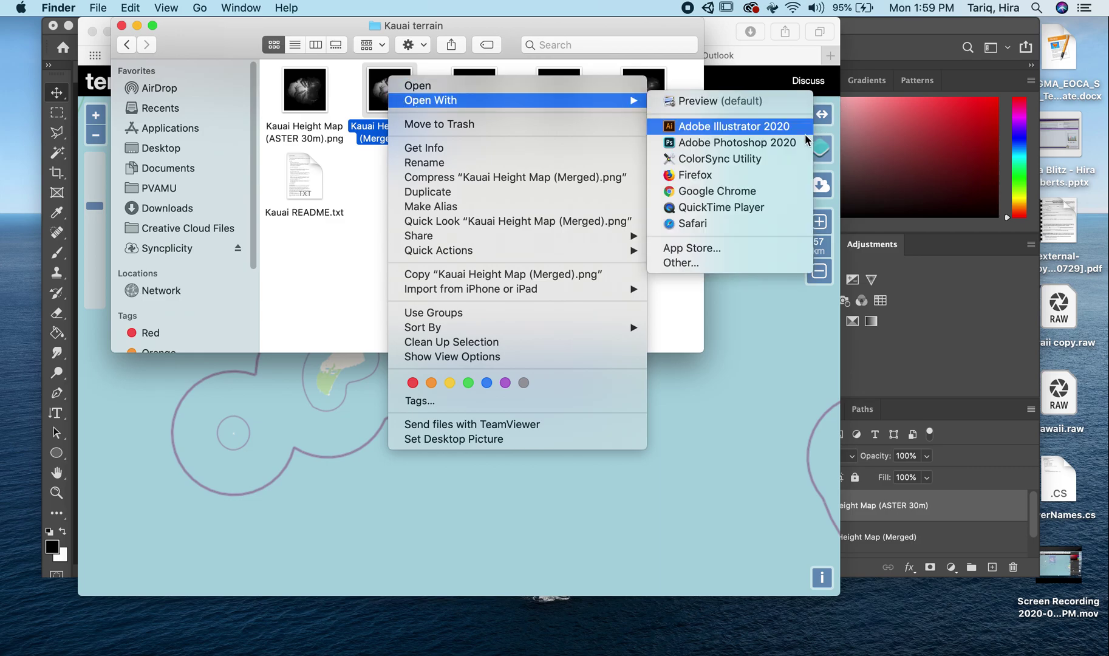
left_click(726, 140)
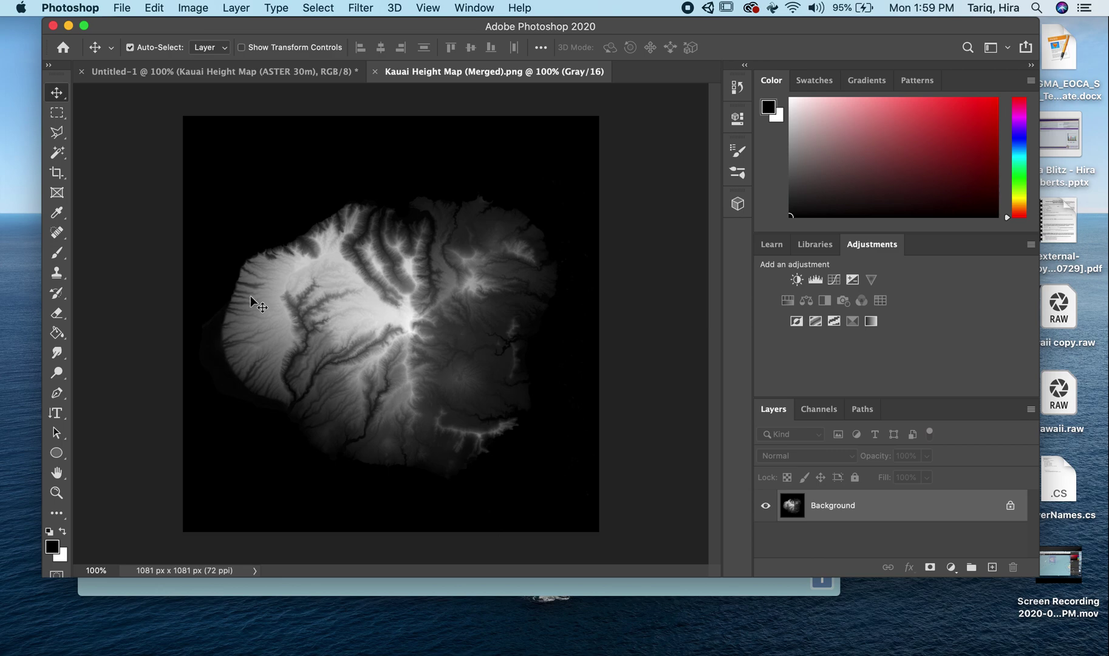
Check the Merged height map's Image Size (1081 px) and cancel.
left_click(264, 73)
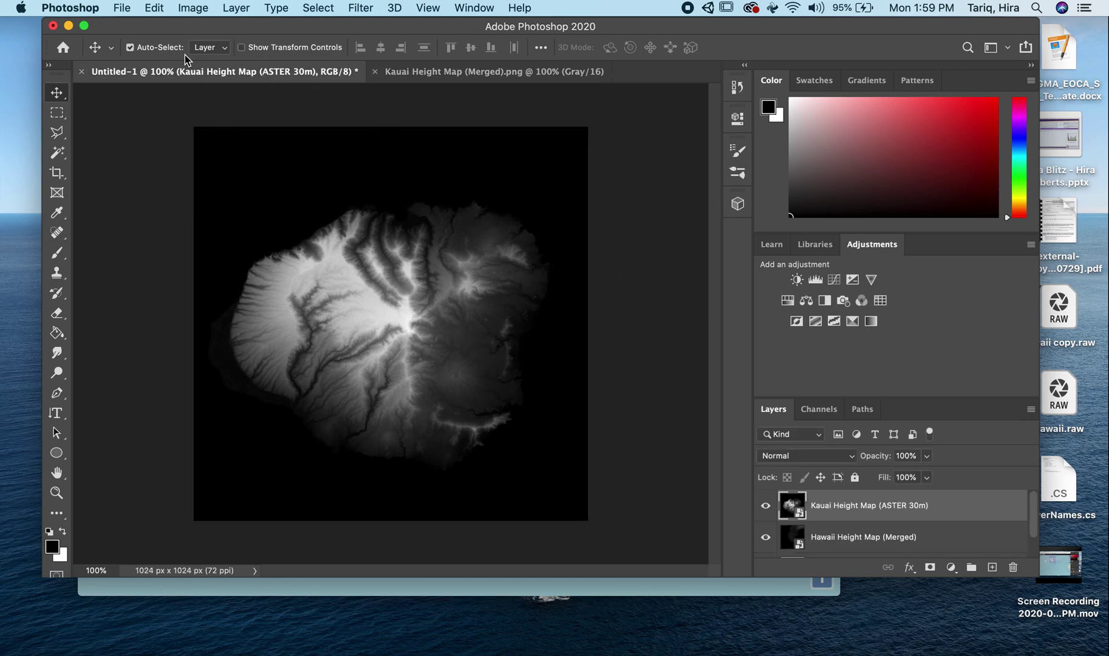
left_click(444, 73)
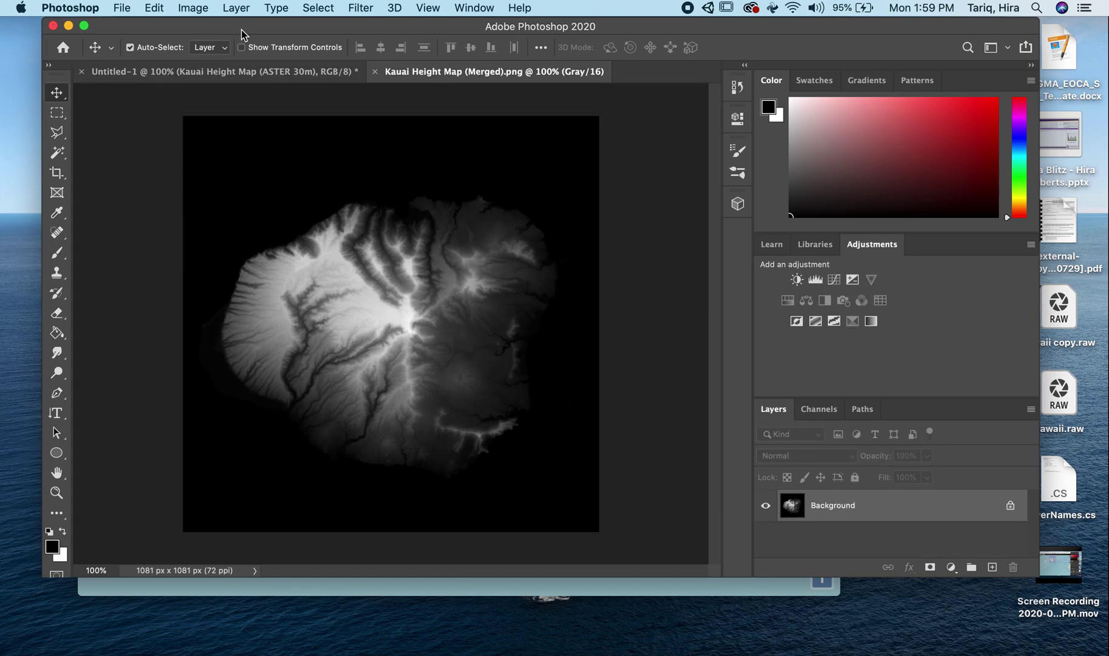
left_click(121, 8)
mouse_move(196, 14)
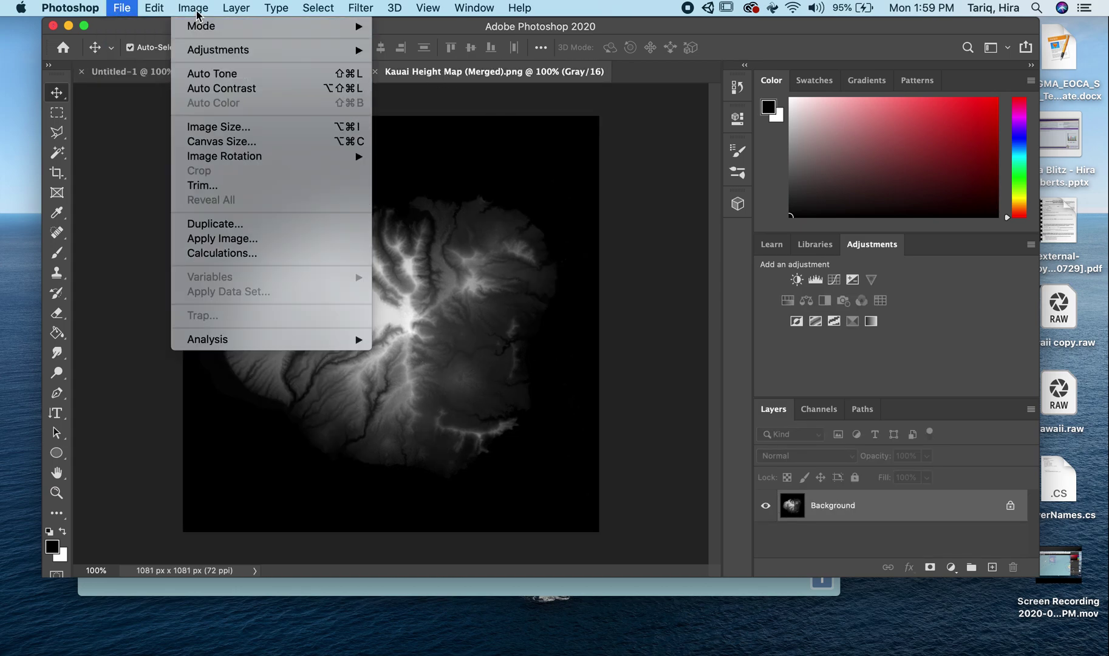
left_click(218, 126)
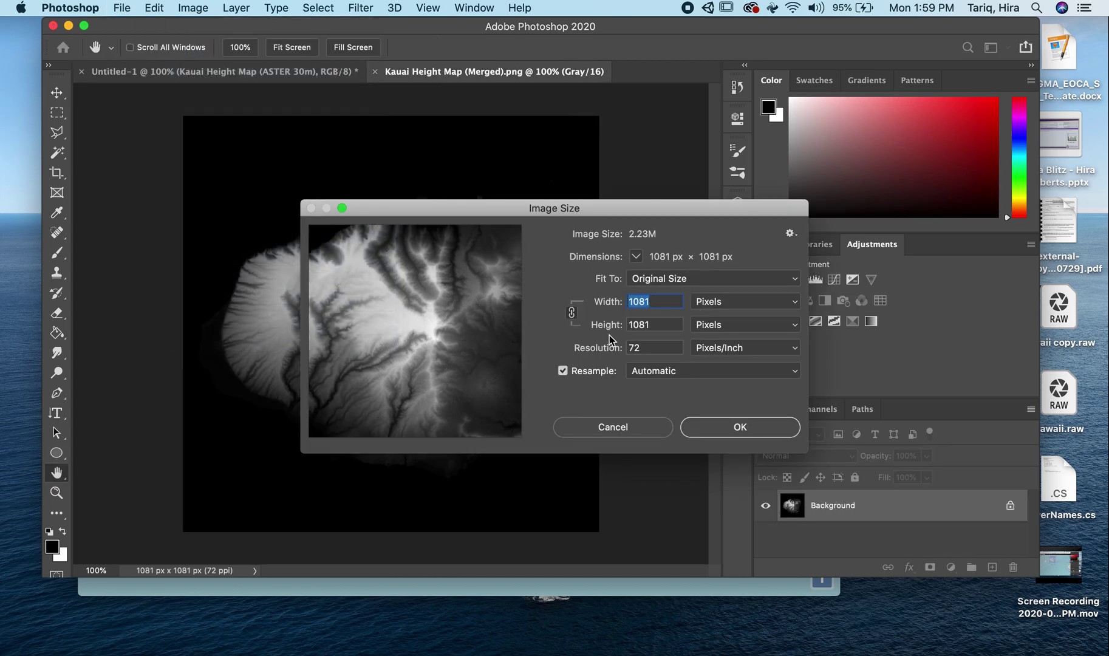
left_click(611, 425)
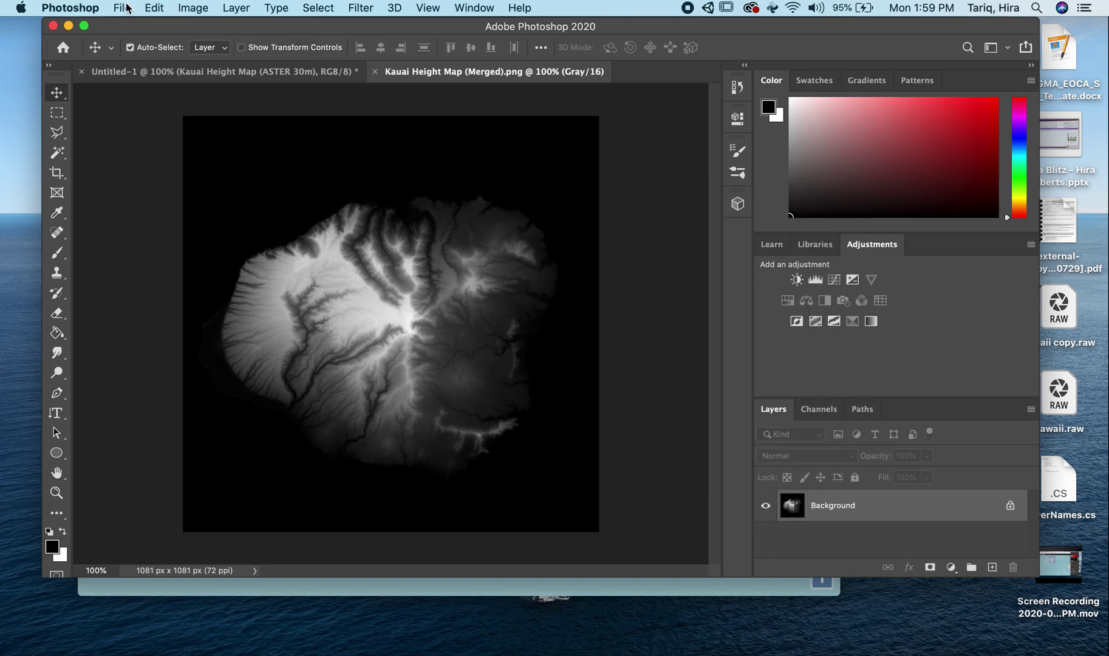
Confirm Untitled-1's Image Size is 1024 × 1024 px.
left_click(266, 72)
left_click(122, 9)
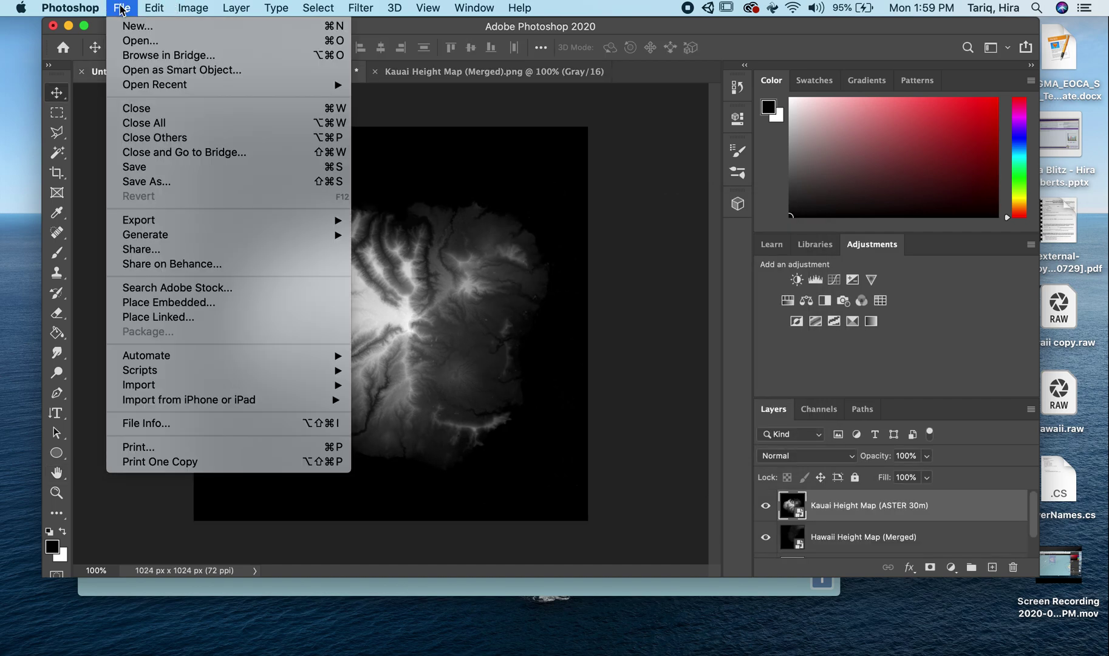
mouse_move(193, 7)
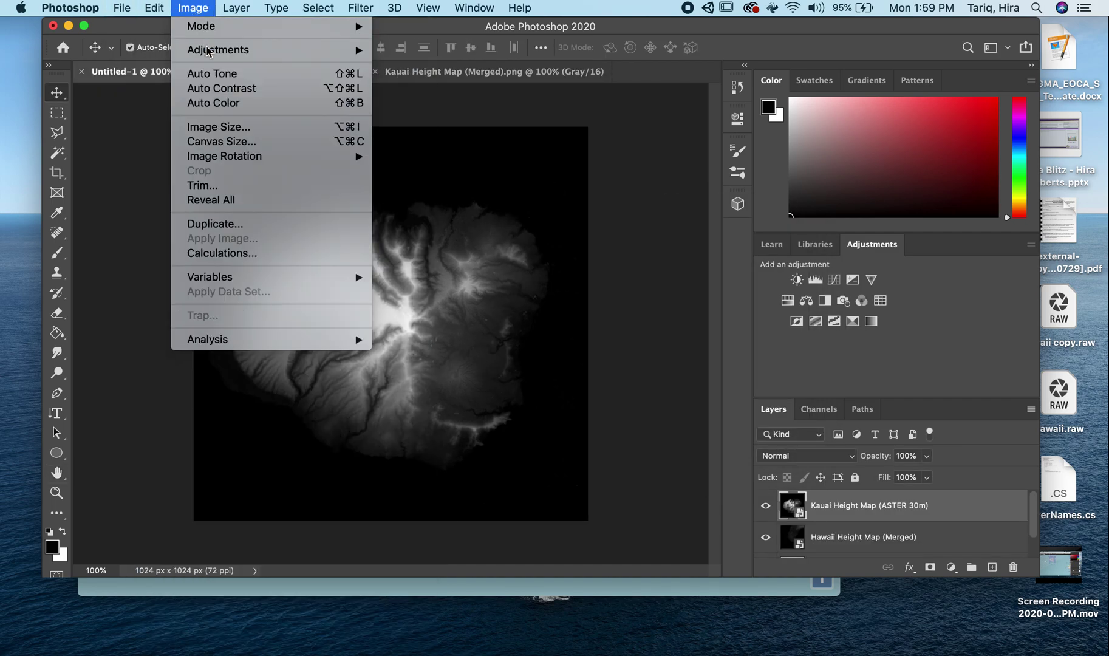
left_click(224, 127)
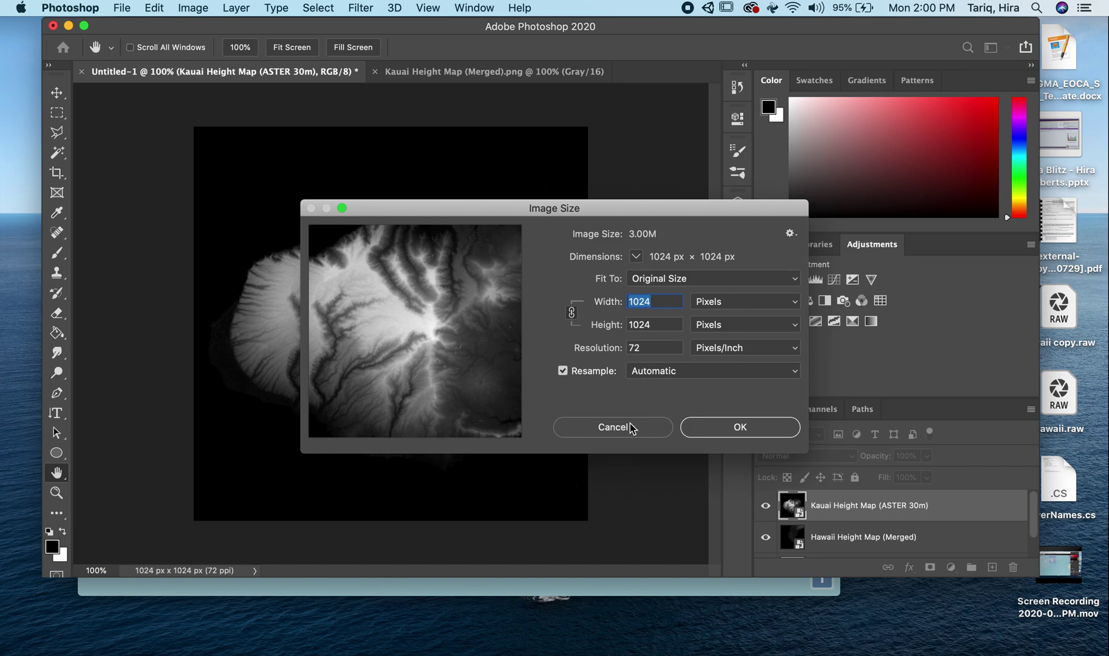
left_click(775, 425)
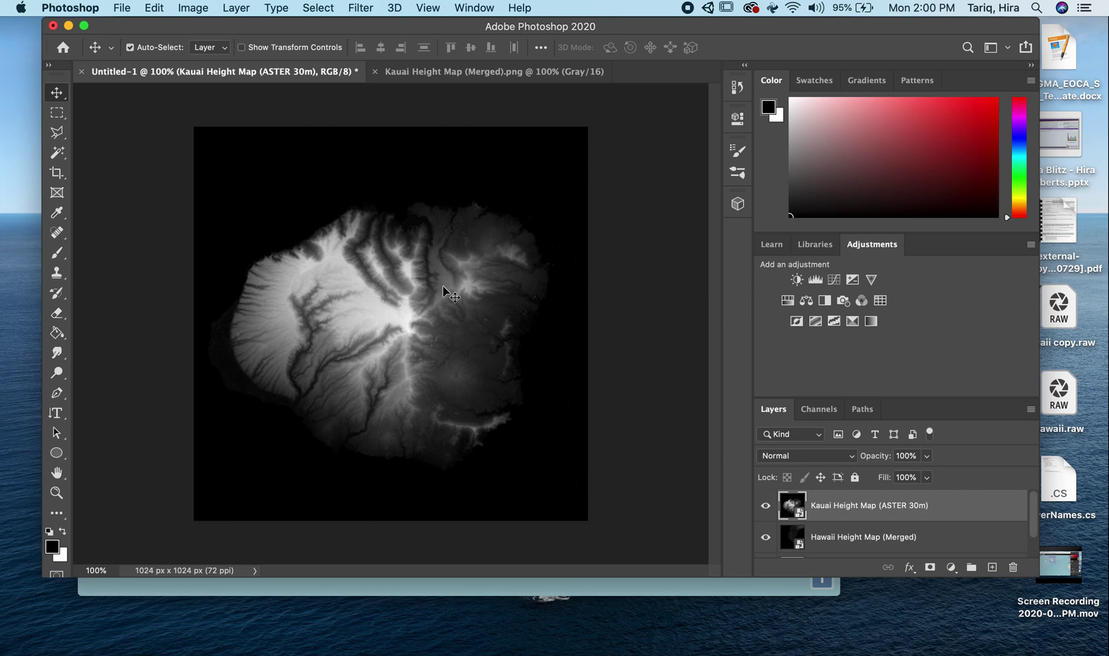
Drag the Merged height map into Untitled-1 as Layer 1, accepting the bit-depth warning.
left_click(420, 75)
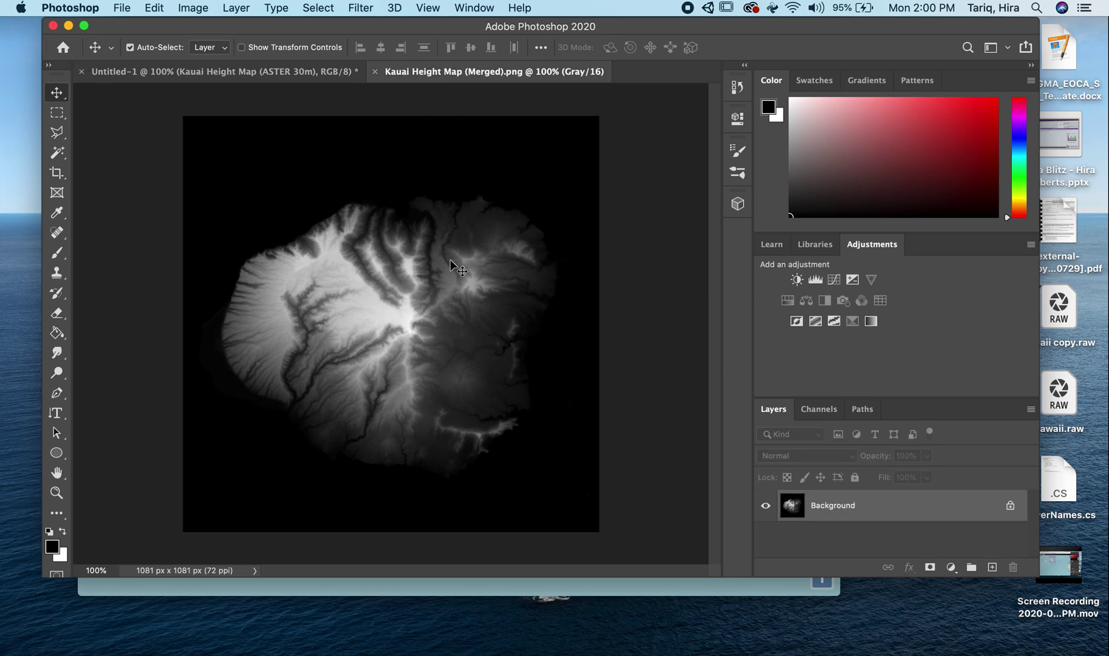
left_click(183, 72)
left_click_drag(183, 72, 402, 328)
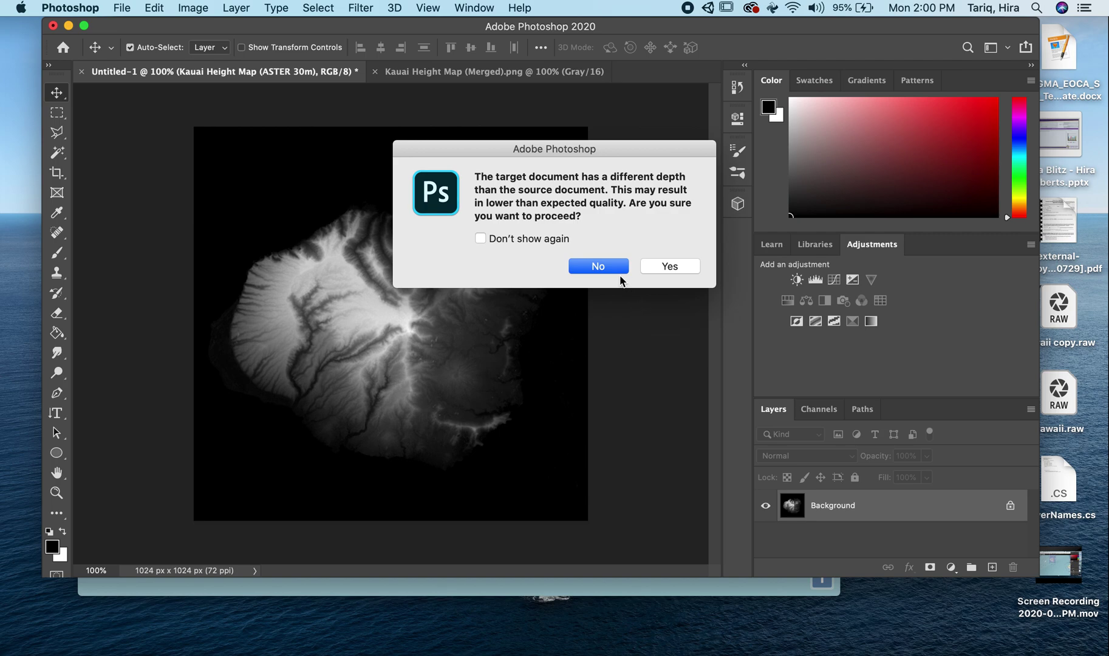
left_click(670, 266)
left_click_drag(489, 351, 471, 343)
left_click(639, 283)
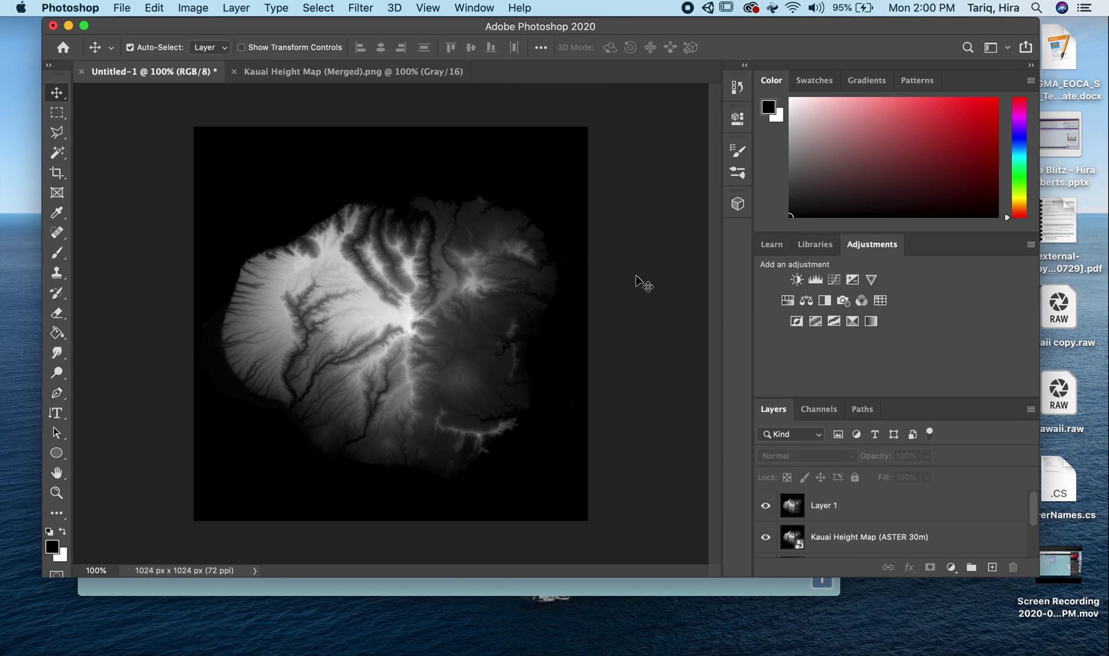
left_click(130, 11)
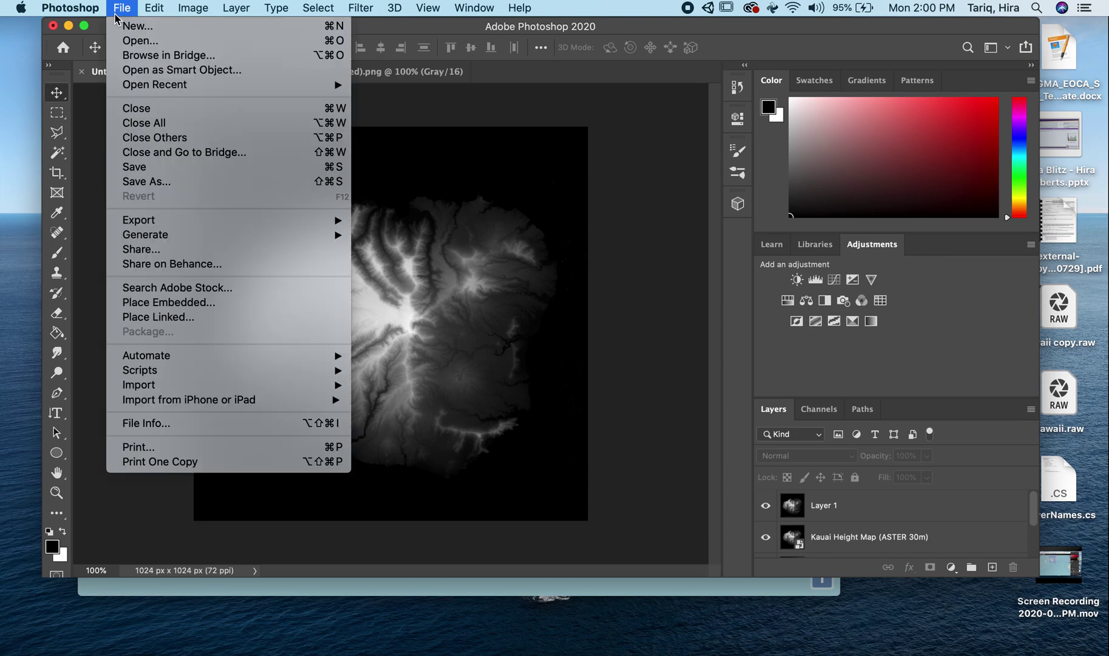
Use Save As on your computer with the format set to Photoshop Raw.
mouse_move(145, 225)
left_click(270, 181)
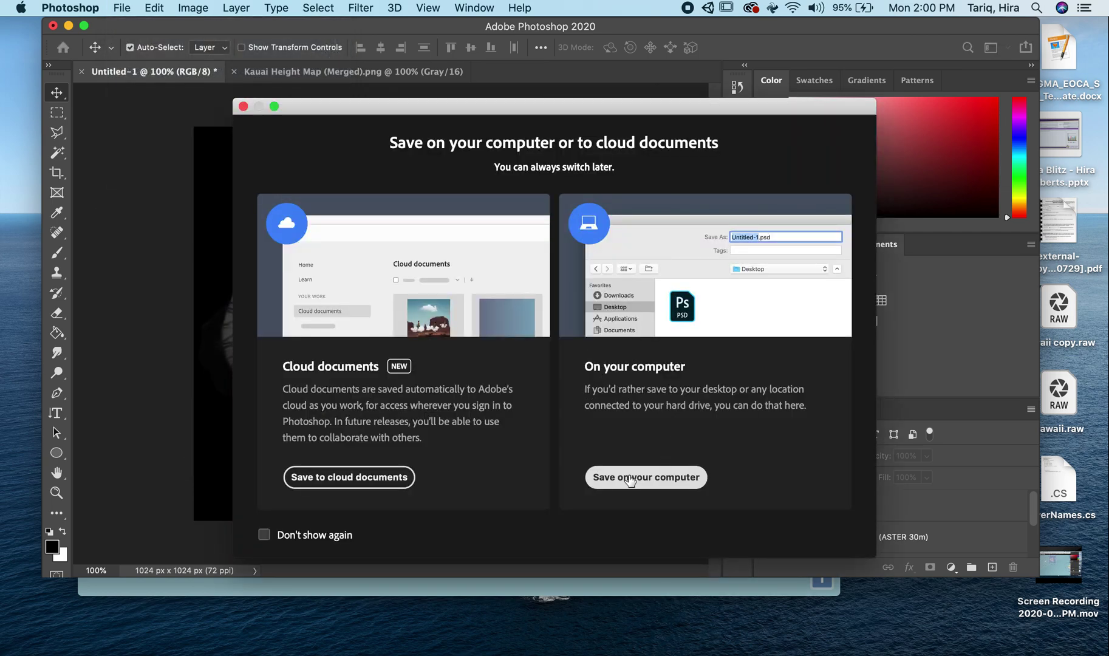
left_click(630, 479)
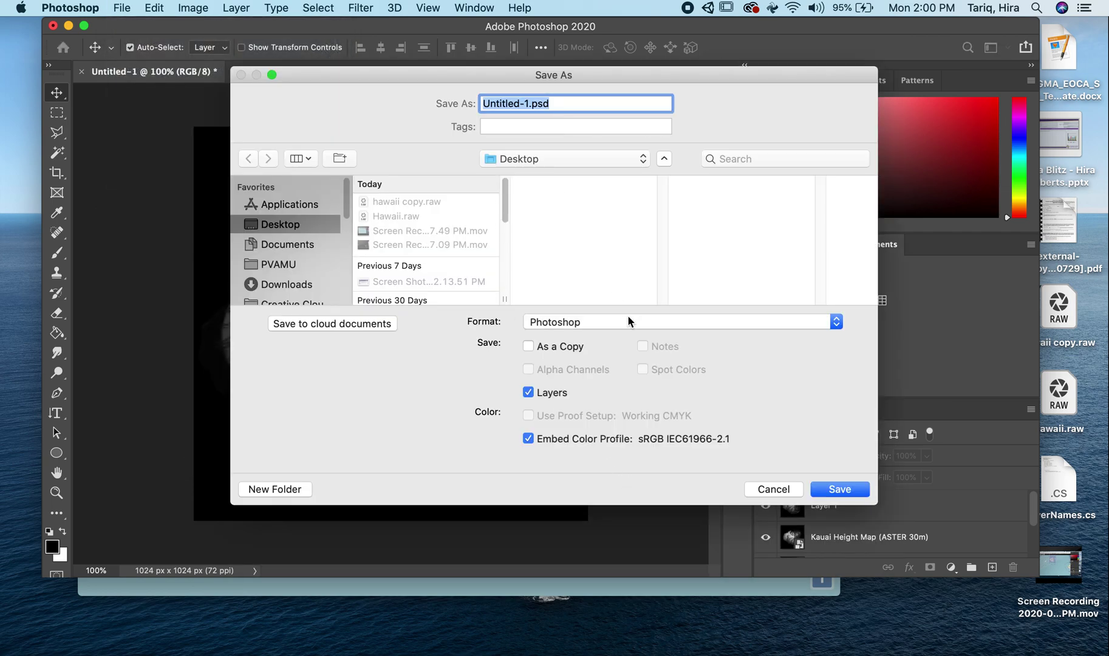
left_click(629, 322)
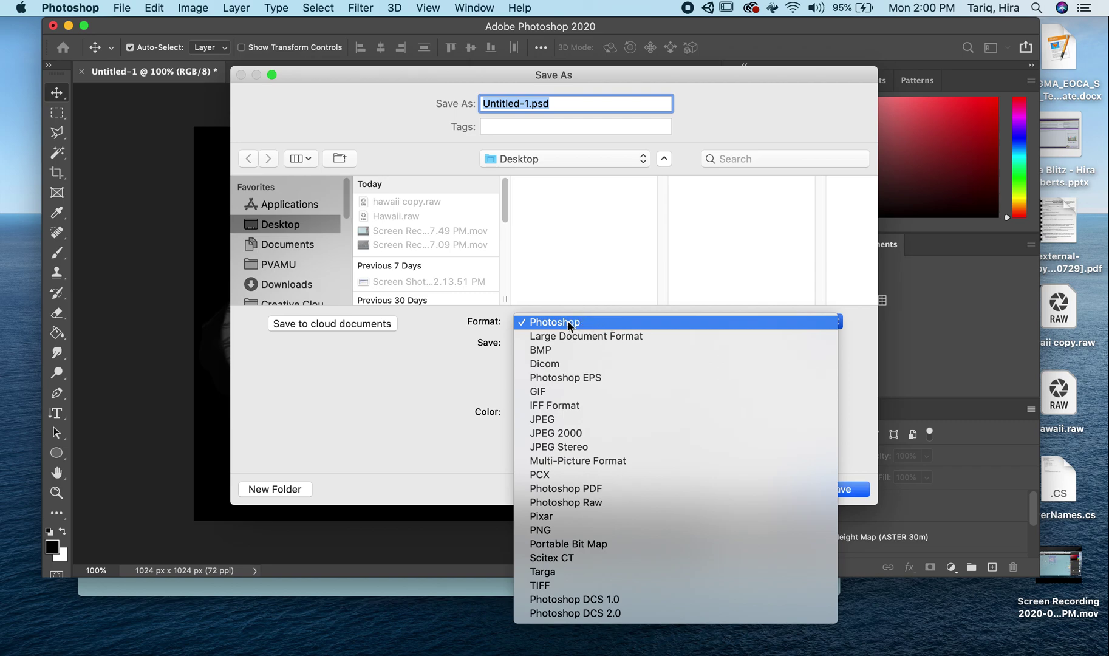
left_click(595, 503)
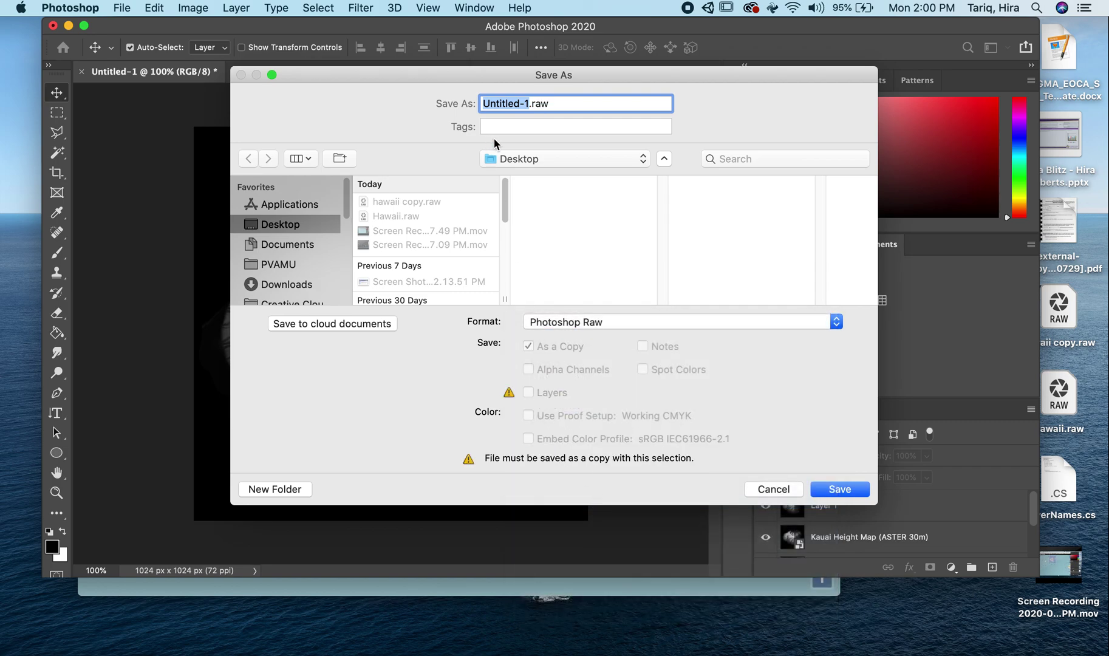
Name the file Kauai.raw on the Desktop and save.
type("Kua")
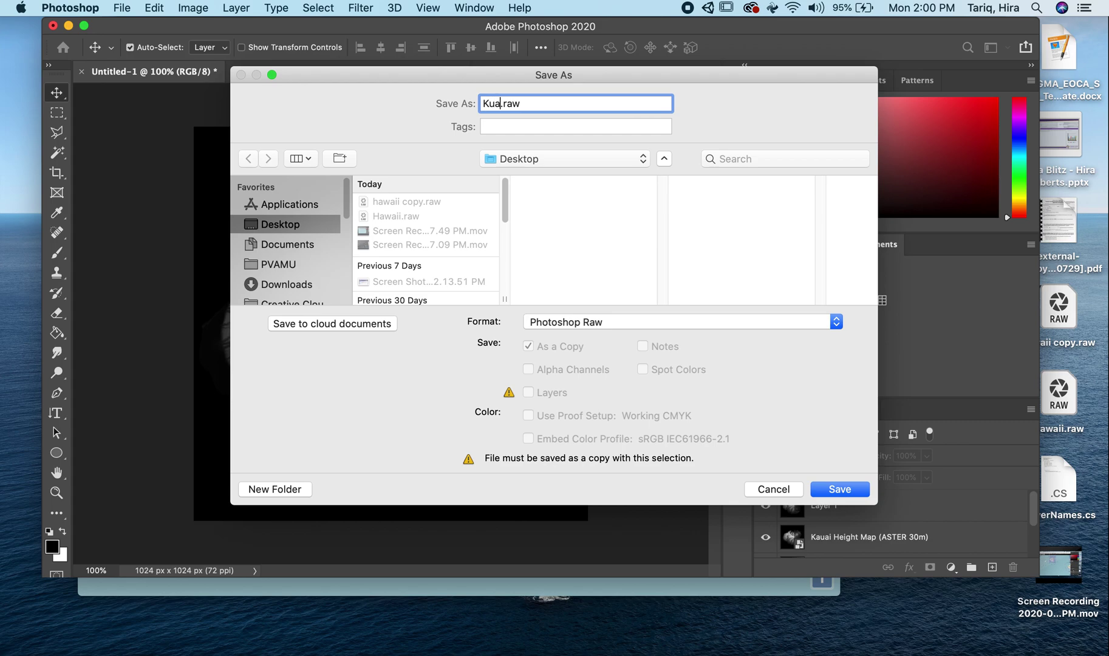
key("BackSpace")
left_click_drag(450, 86, 476, 122)
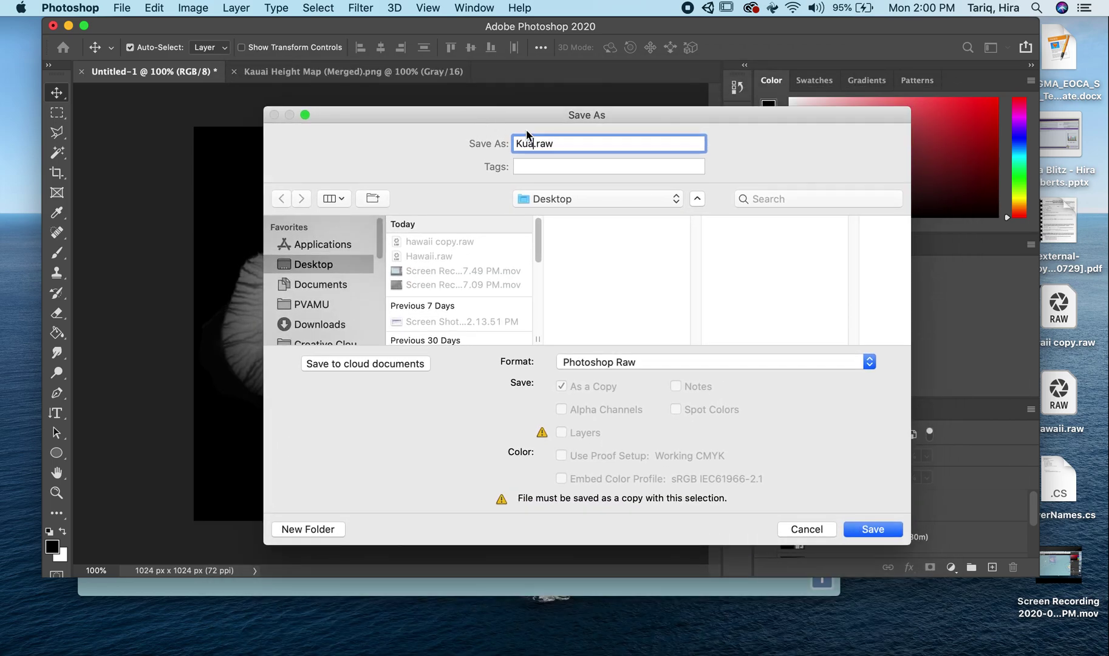
key("BackSpace")
type("auai")
left_click(873, 529)
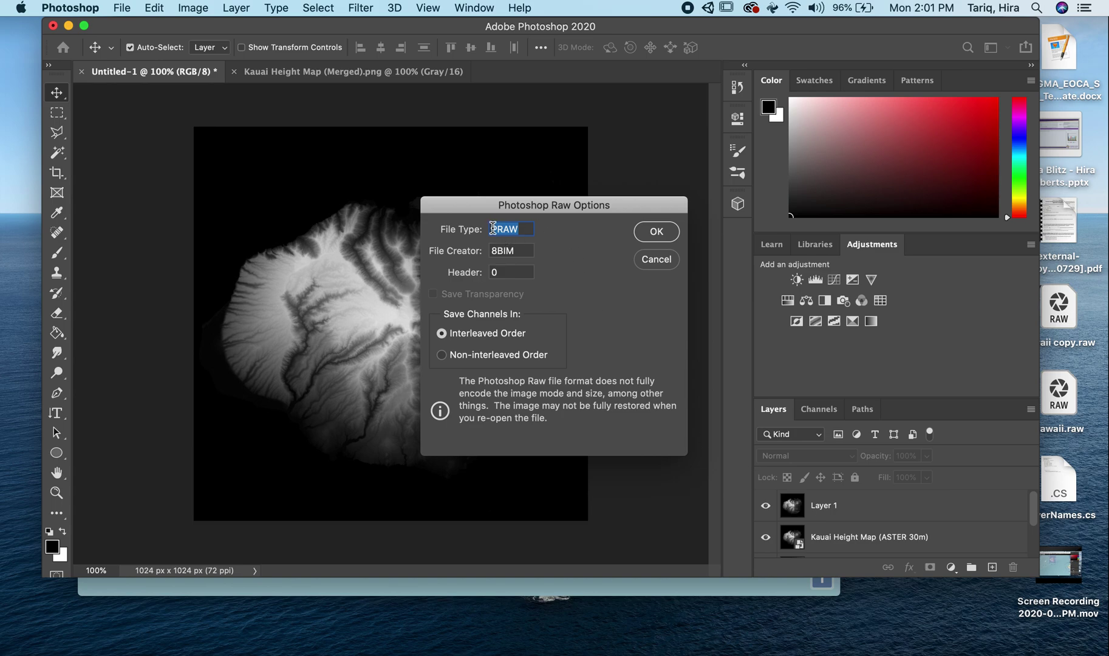
Accept the Photoshop Raw Options with Non-interleaved Order to finish saving Kauai.raw.
left_click(493, 228)
type("P")
key("BackSpace")
left_click(441, 355)
left_click(657, 231)
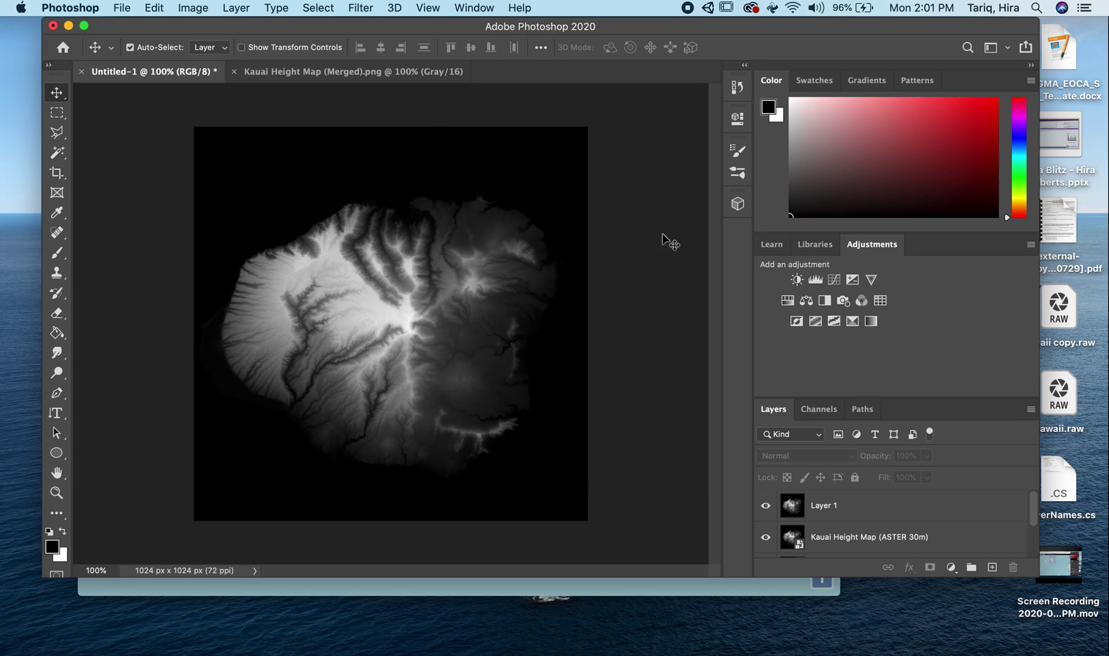
Cancel a second Save As, move Photoshop left, and select Kauai.raw on the desktop.
left_click(121, 7)
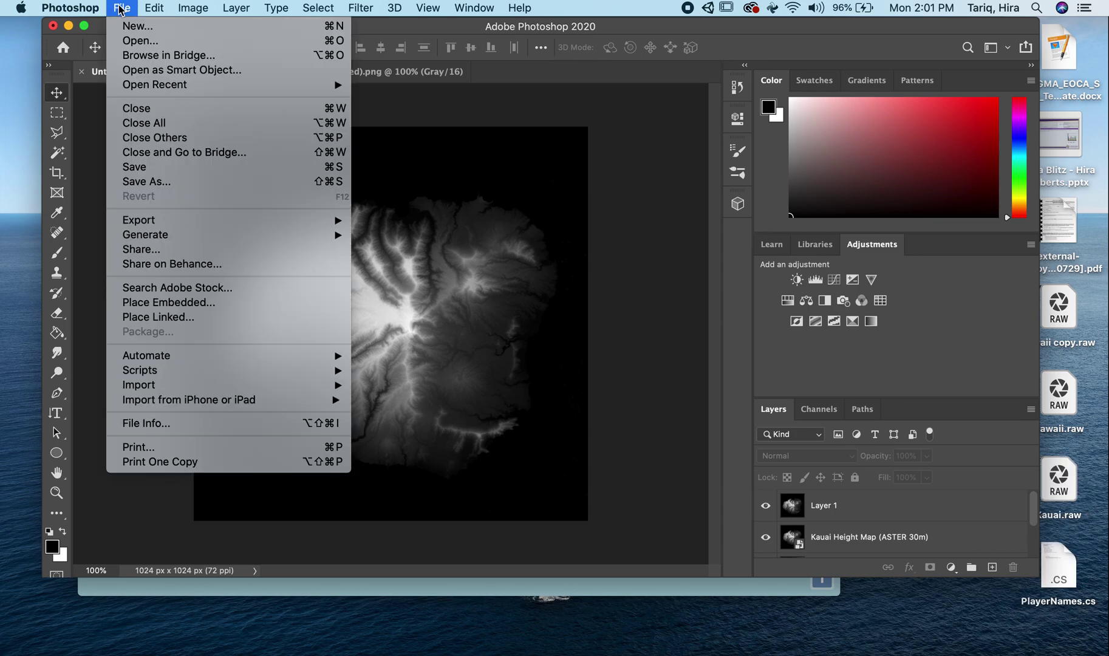
left_click(144, 184)
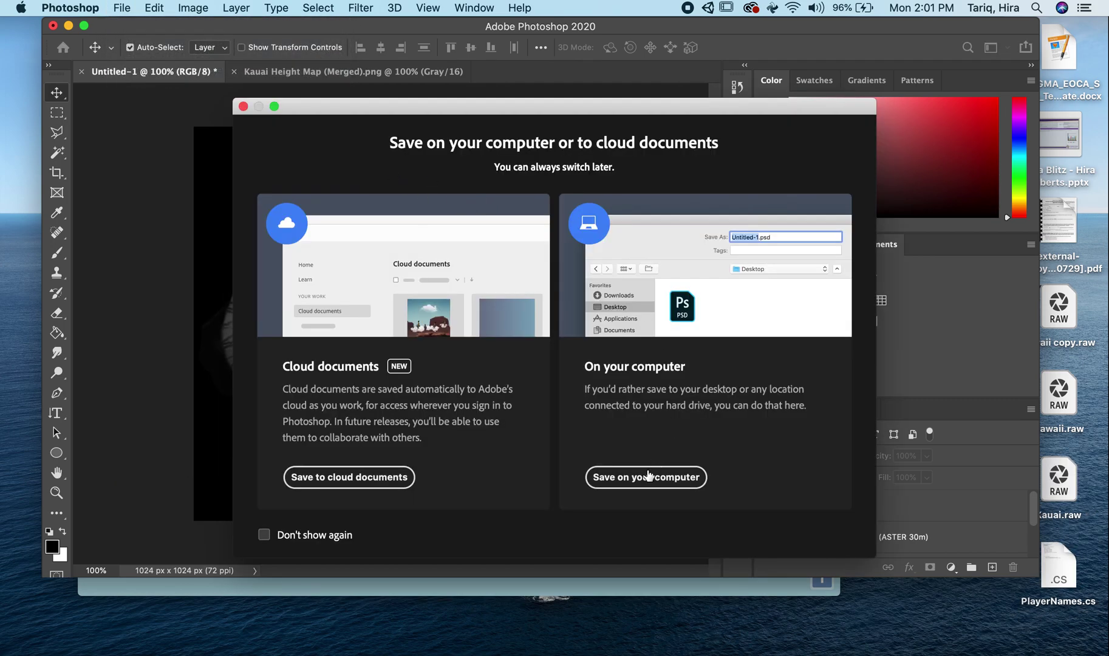
left_click(648, 476)
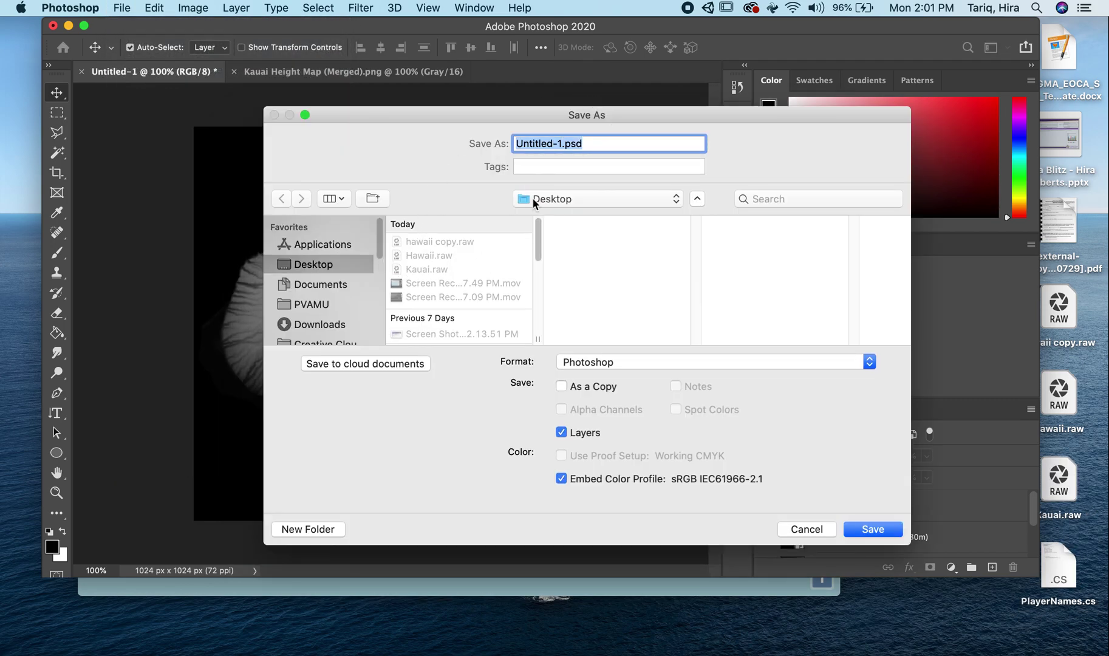
left_click(807, 529)
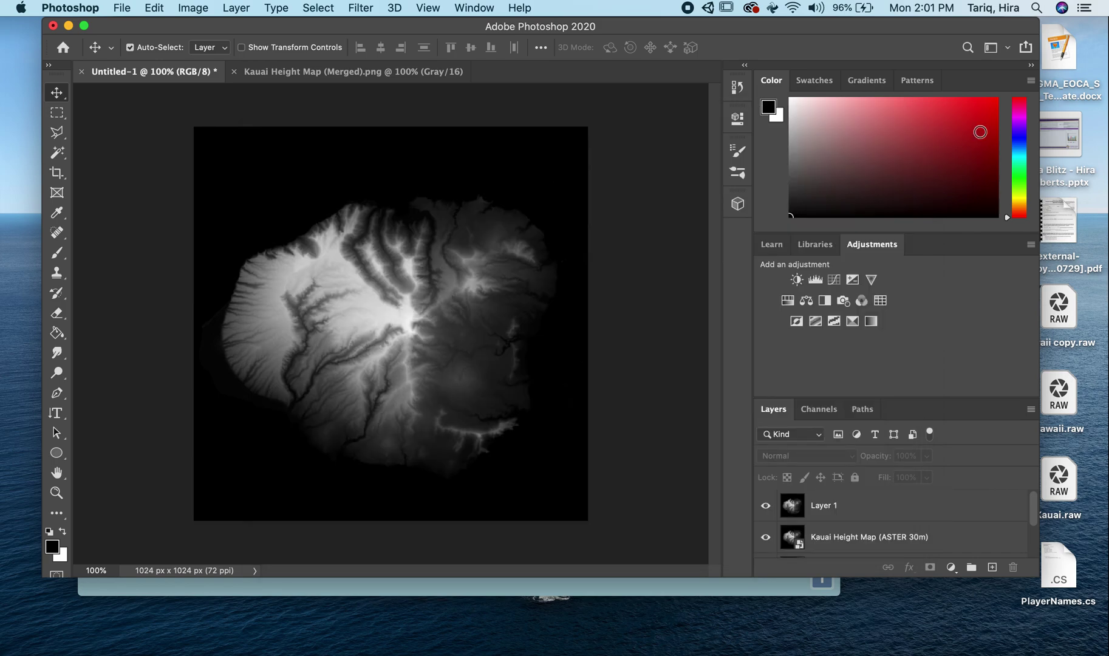
left_click_drag(959, 24, 836, 24)
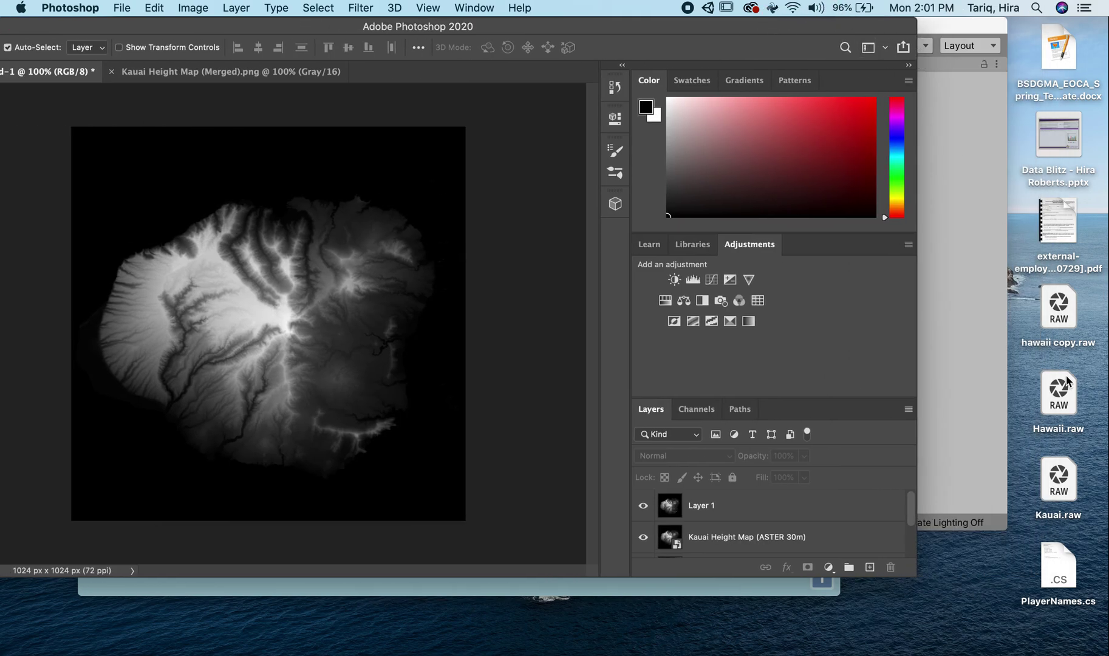
left_click(1057, 486)
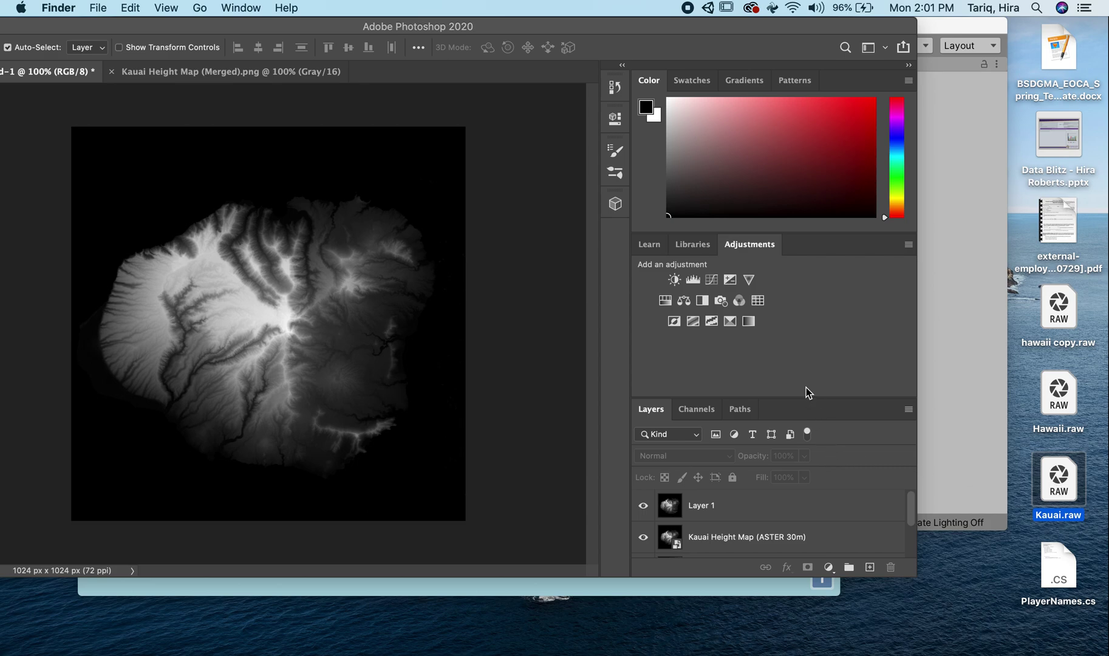
Add a 3D Object > Terrain to the Snow scene from Unity's Hierarchy.
left_click(960, 363)
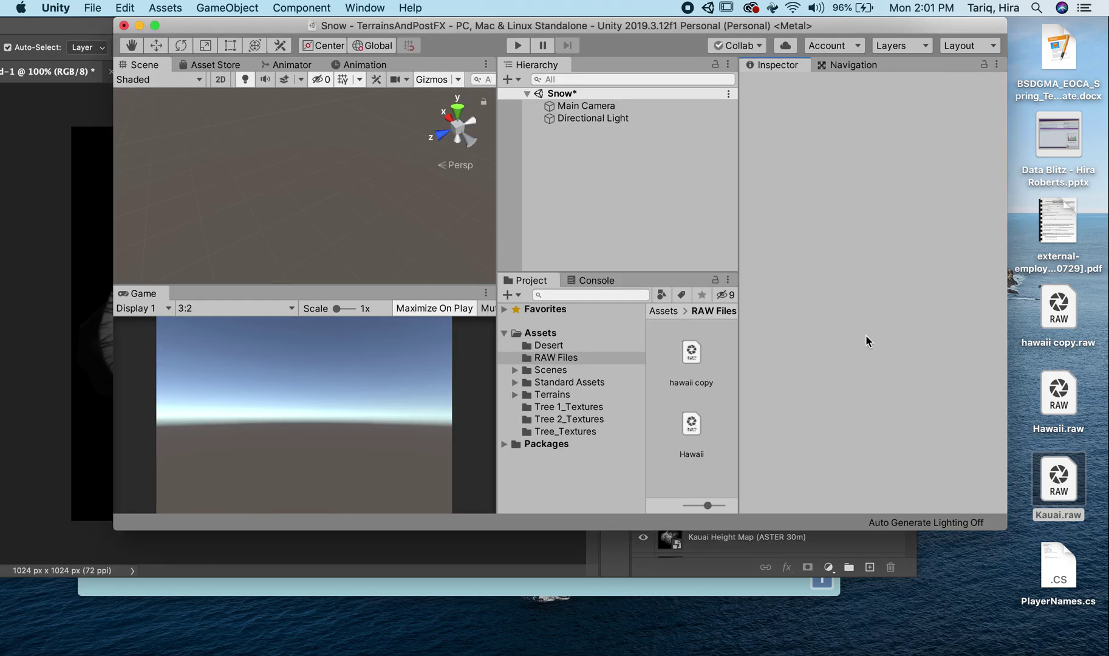
left_click(560, 173)
right_click(553, 151)
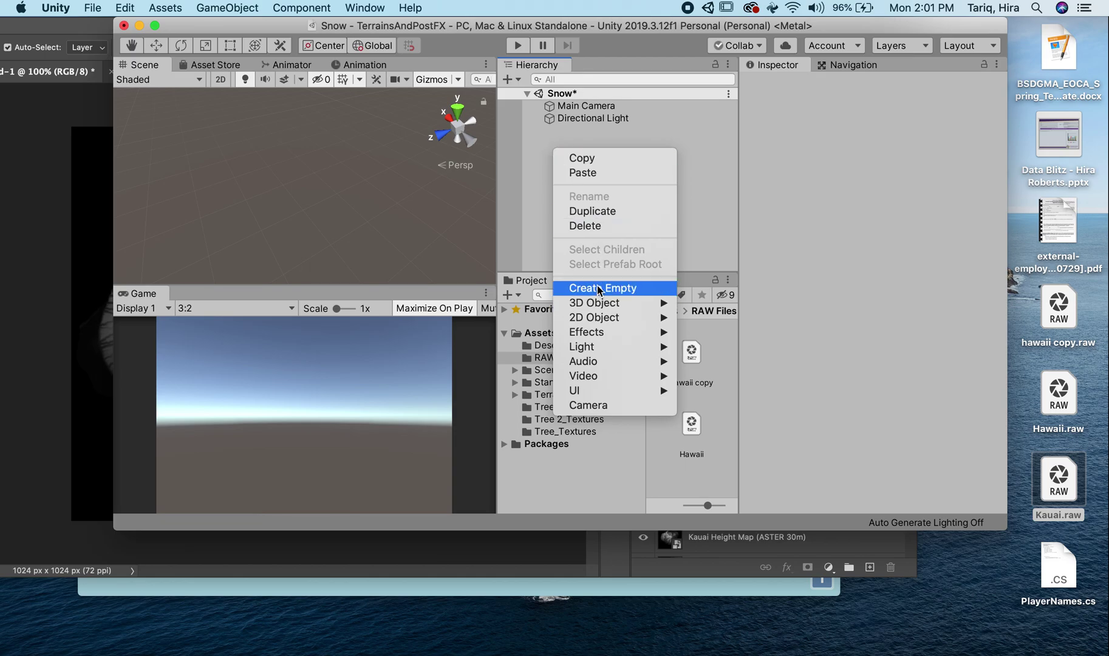
mouse_move(598, 303)
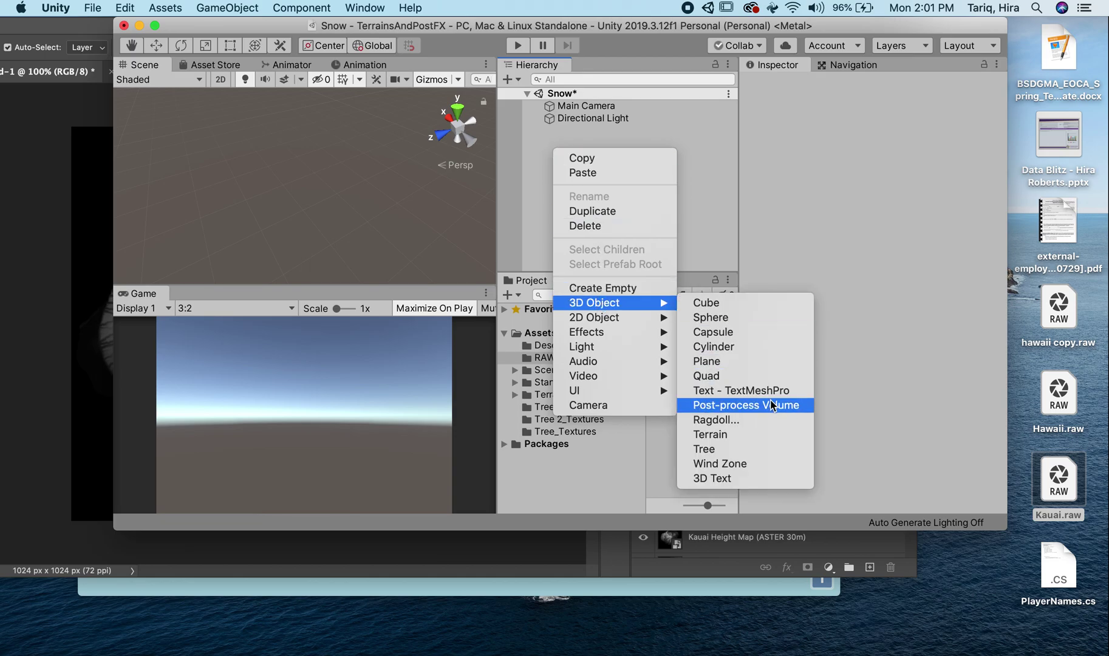
left_click(732, 435)
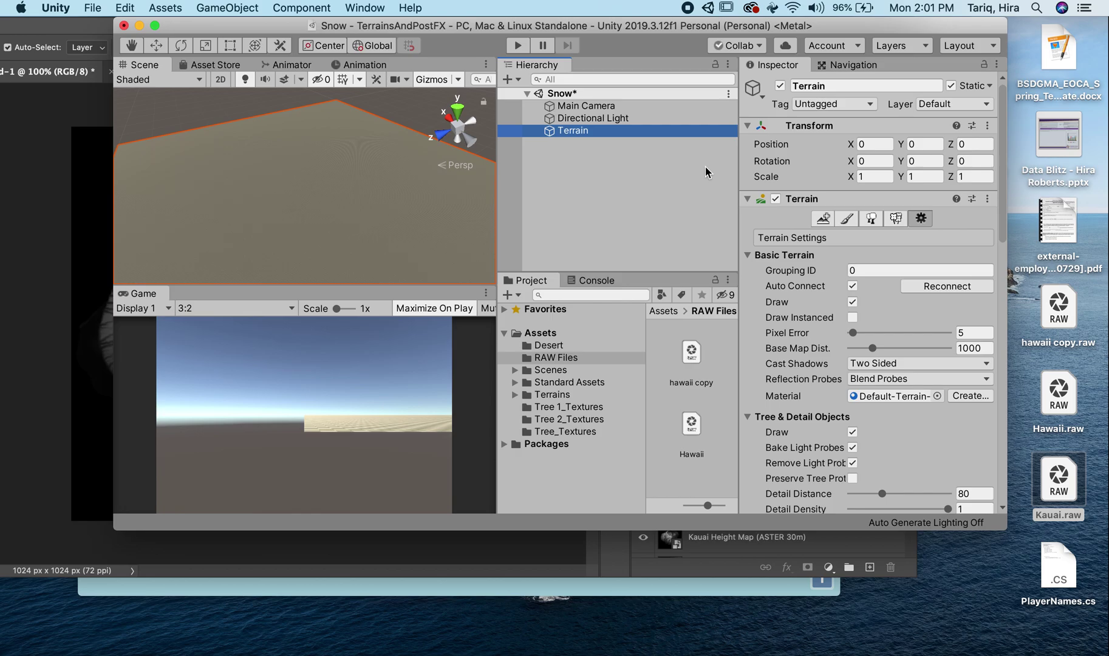
scroll(859, 322, "down", 10)
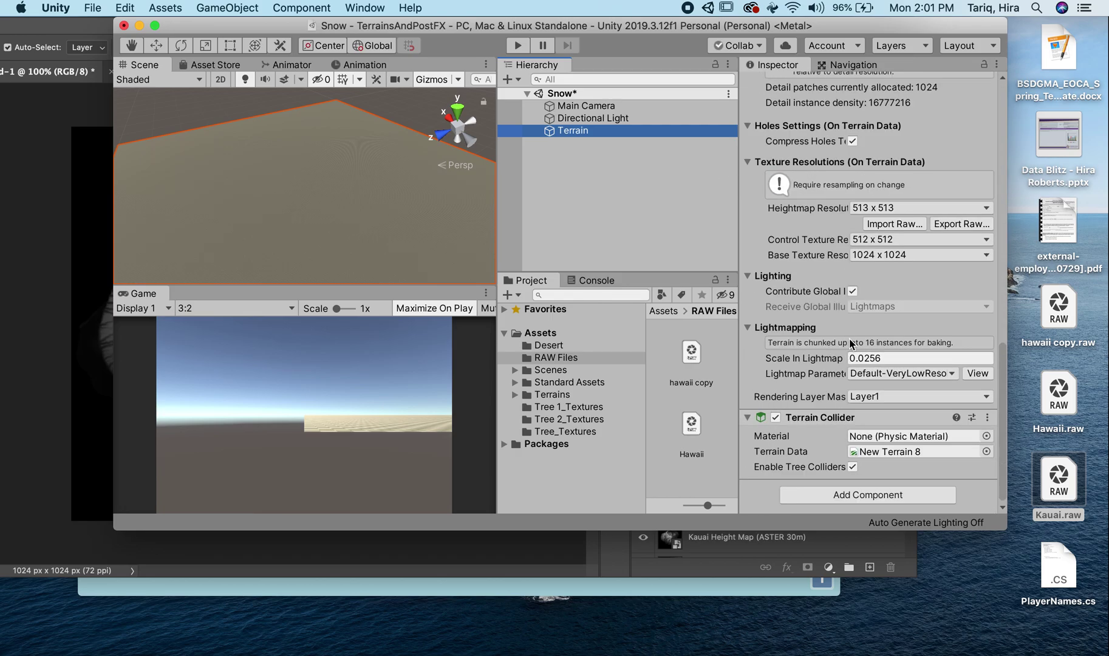
Set Control Texture Resolution to 1024 x 1024 and Heightmap Resolution to 1025 x 1025.
left_click(874, 240)
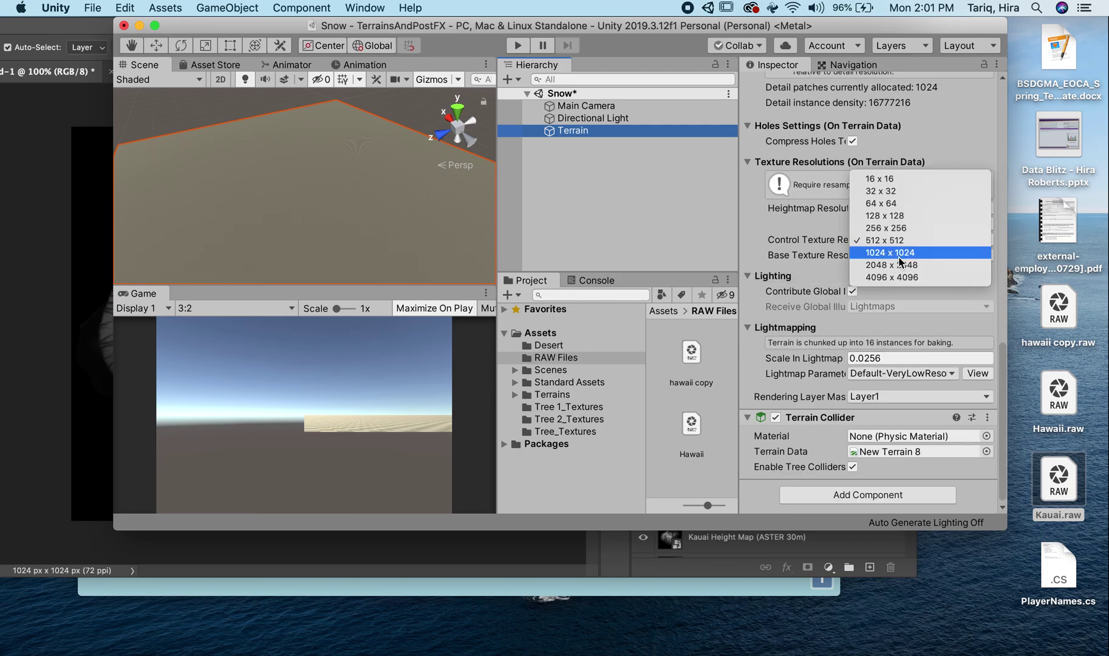
left_click(919, 253)
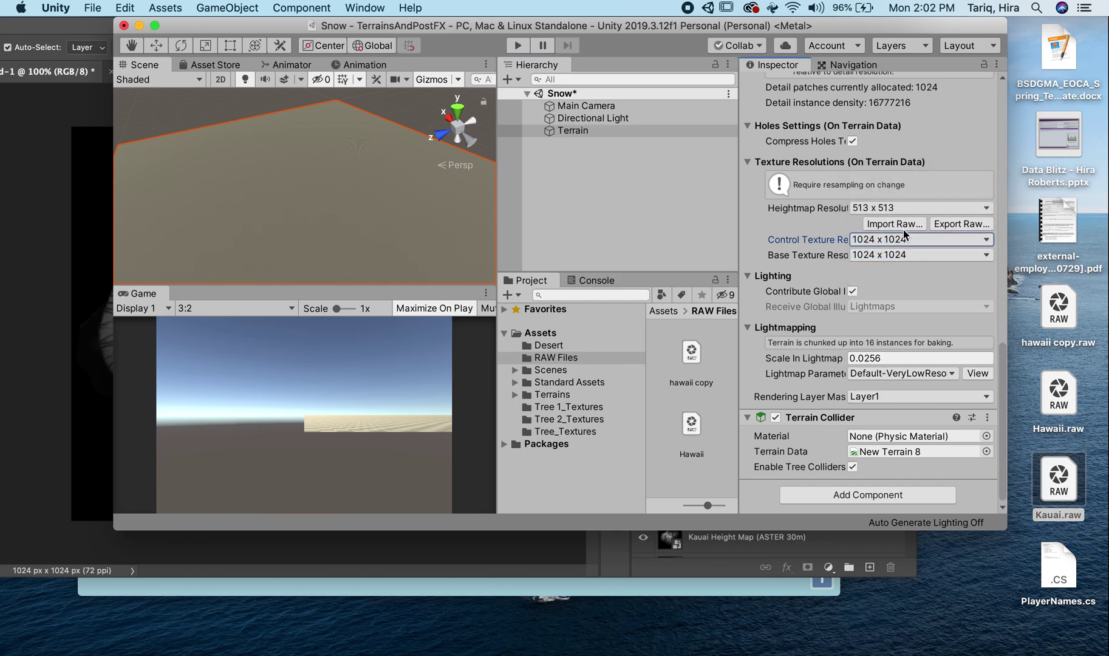
left_click(896, 209)
left_click(899, 221)
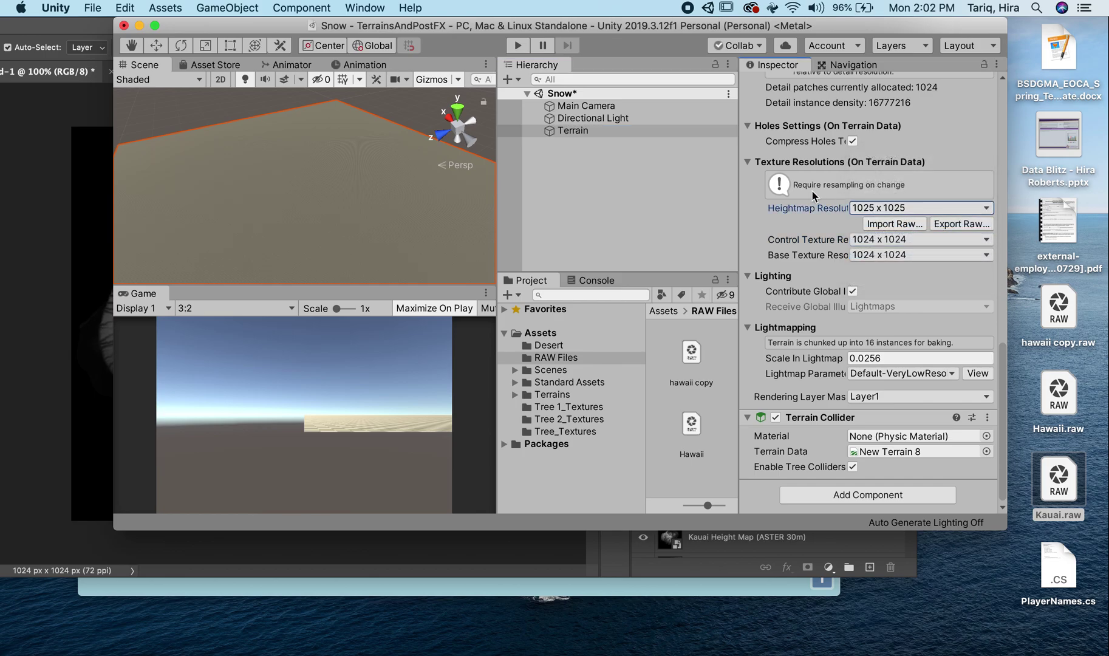
left_click(893, 224)
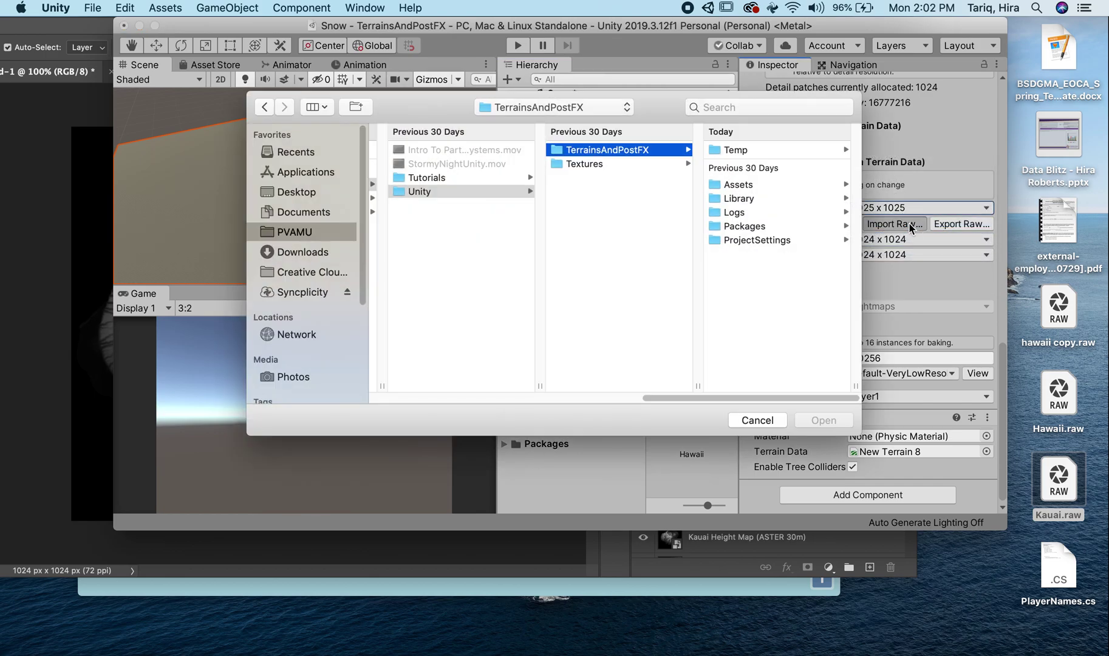
left_click(757, 420)
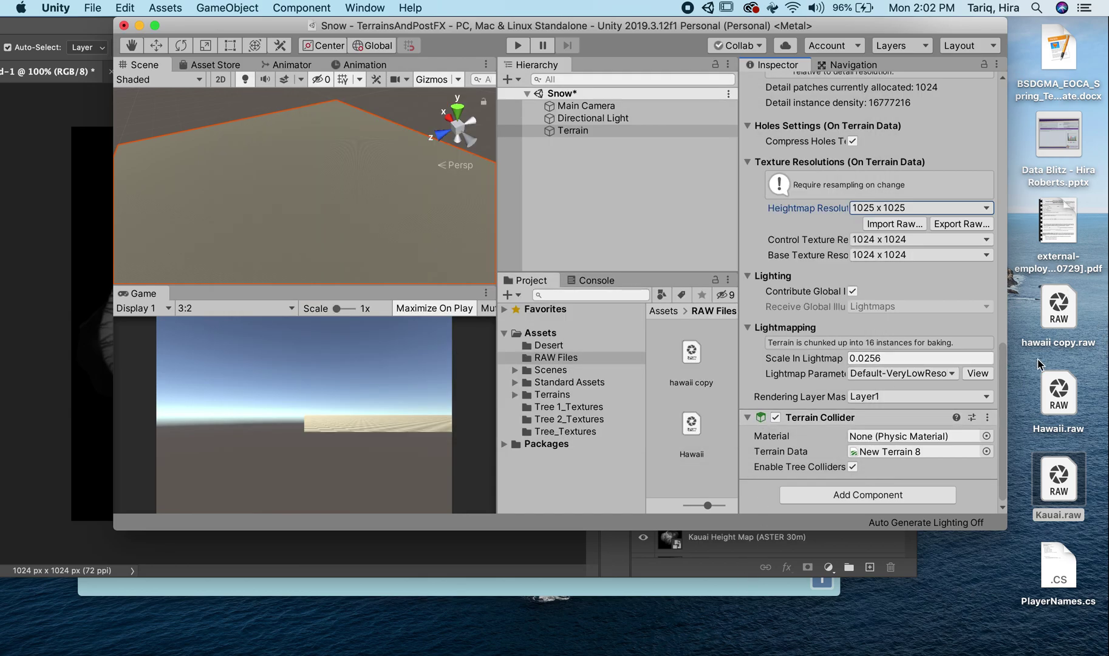
Add Kauai.raw to the RAW Files folder and open it through Import Raw.
left_click_drag(1057, 475, 695, 452)
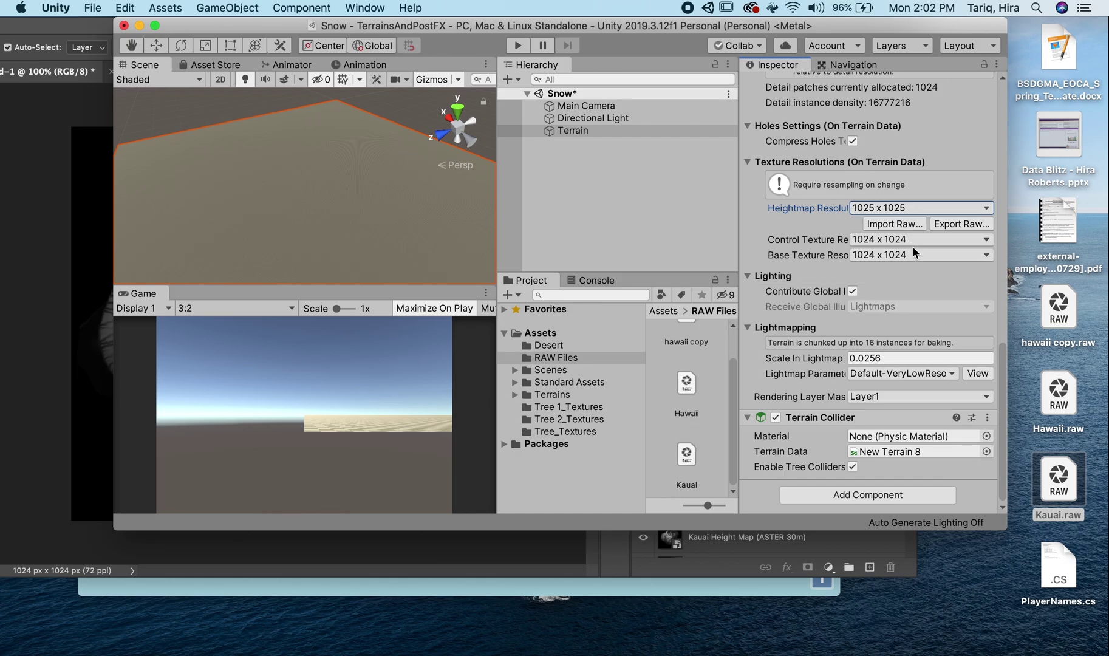
left_click(905, 225)
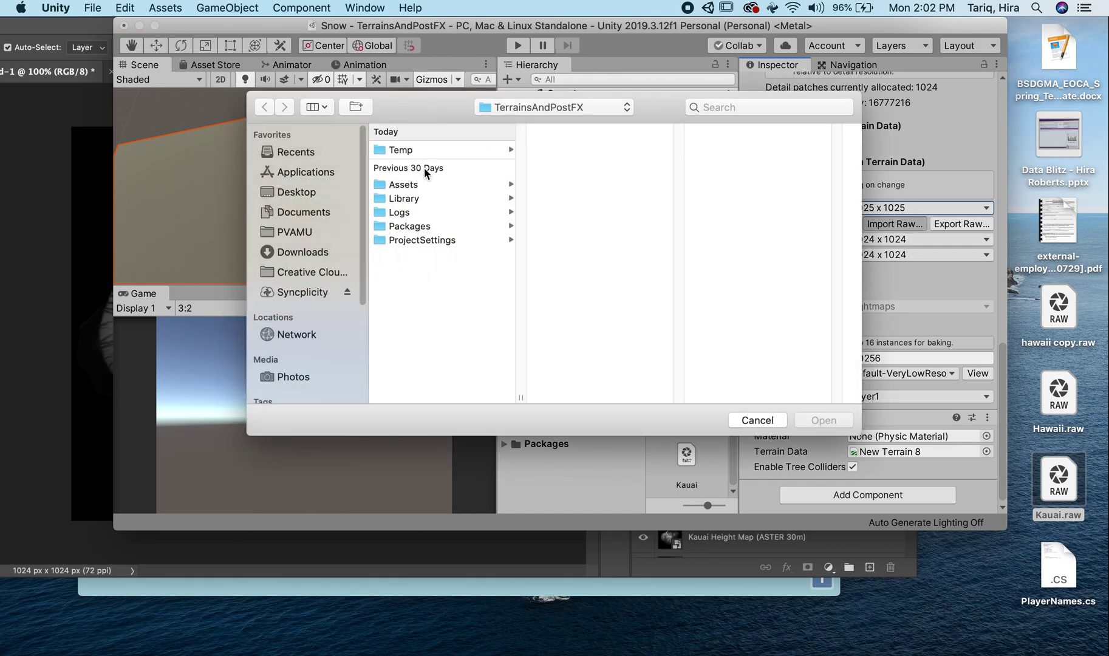
left_click(414, 185)
left_click(577, 234)
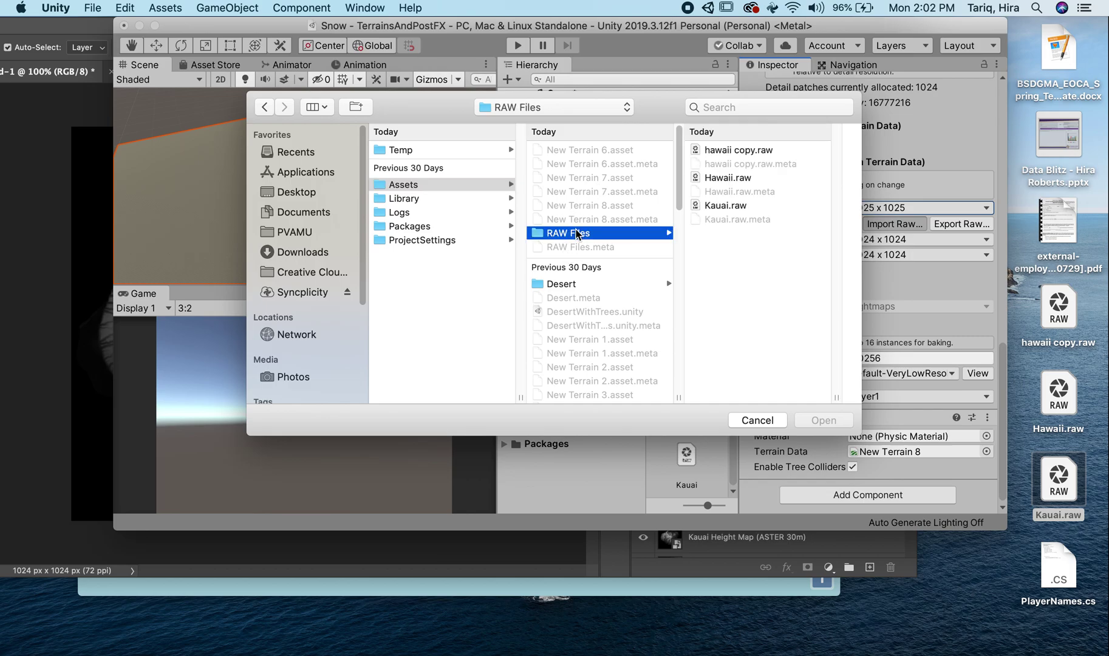
left_click(725, 205)
left_click(824, 419)
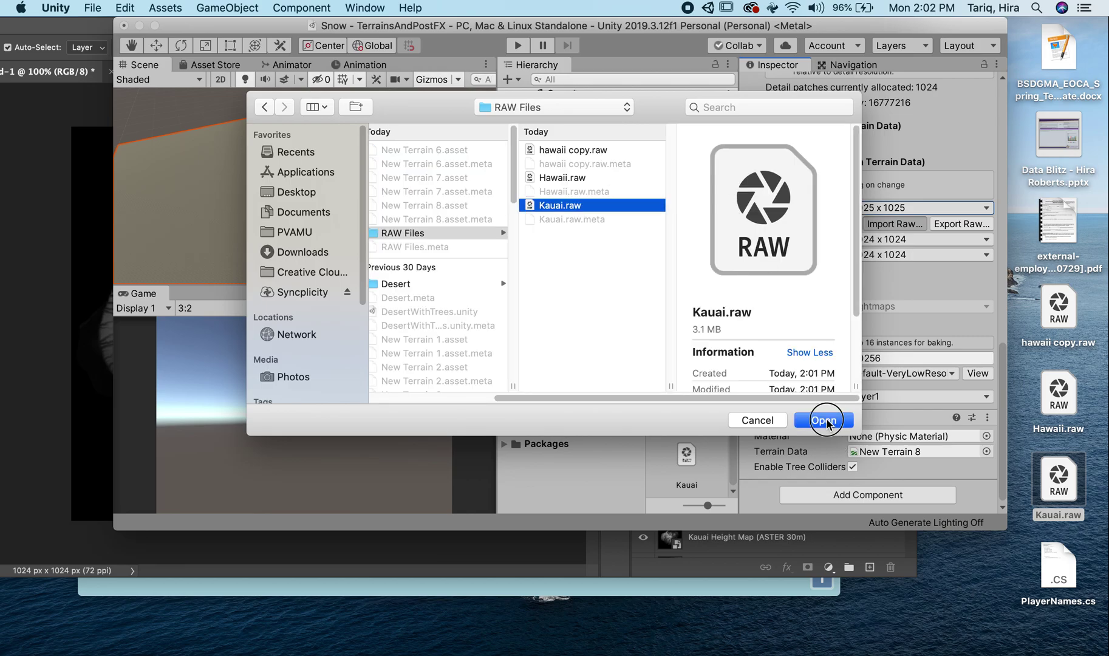
Set the raw import Depth to Bit 8 and Resolution to 1024.
left_click(156, 90)
type("1")
left_click(156, 91)
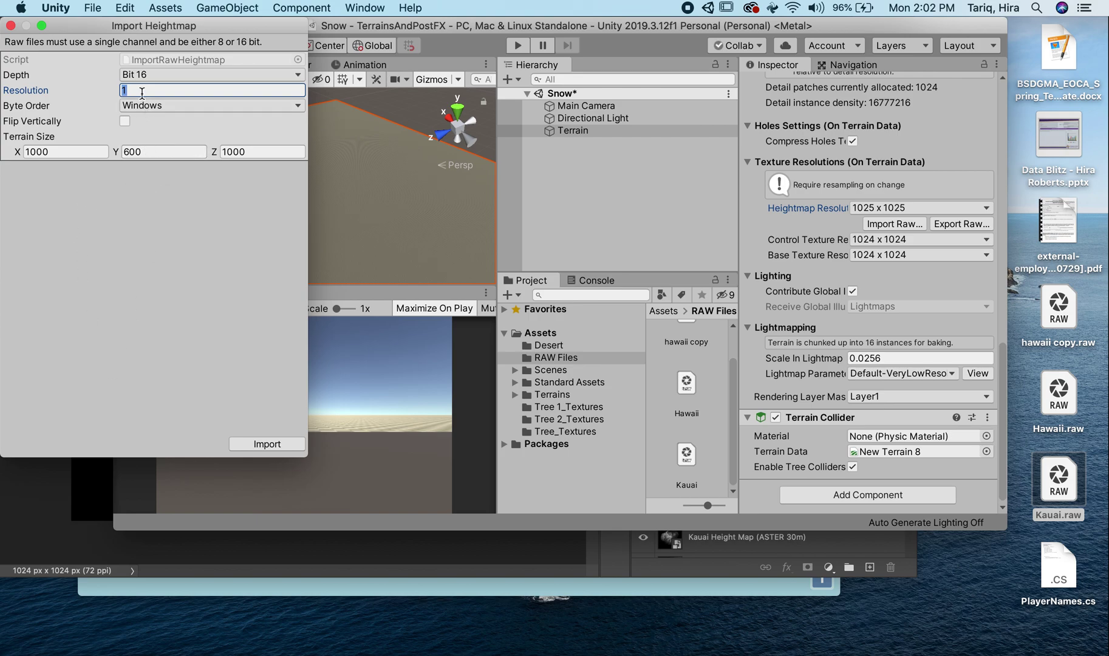
left_click(153, 76)
left_click(154, 63)
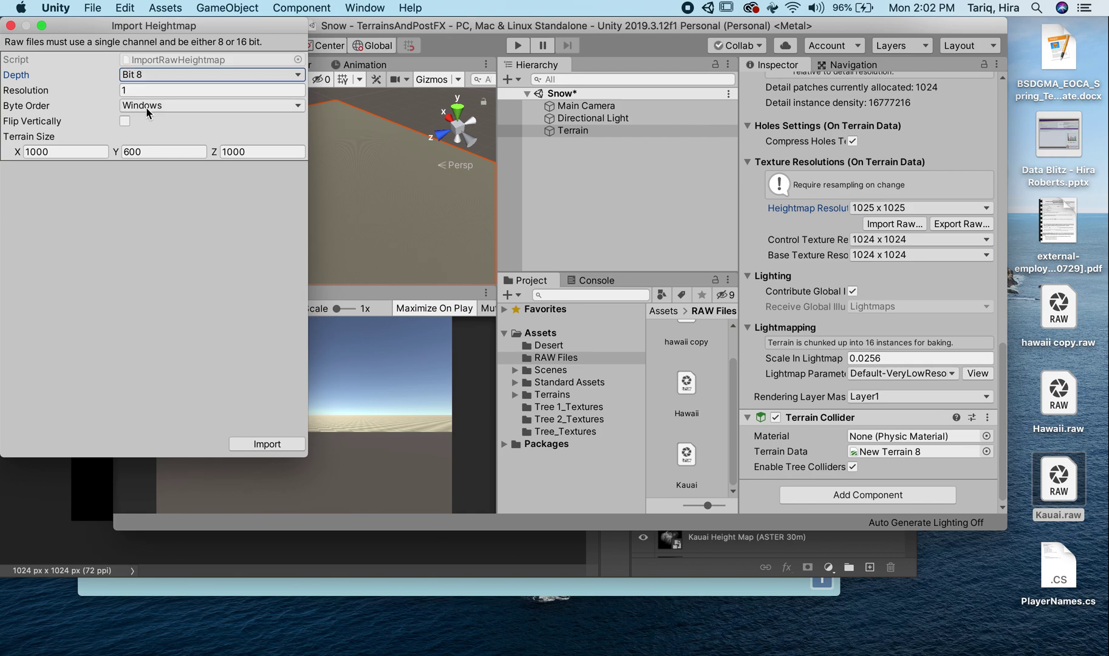
left_click(144, 91)
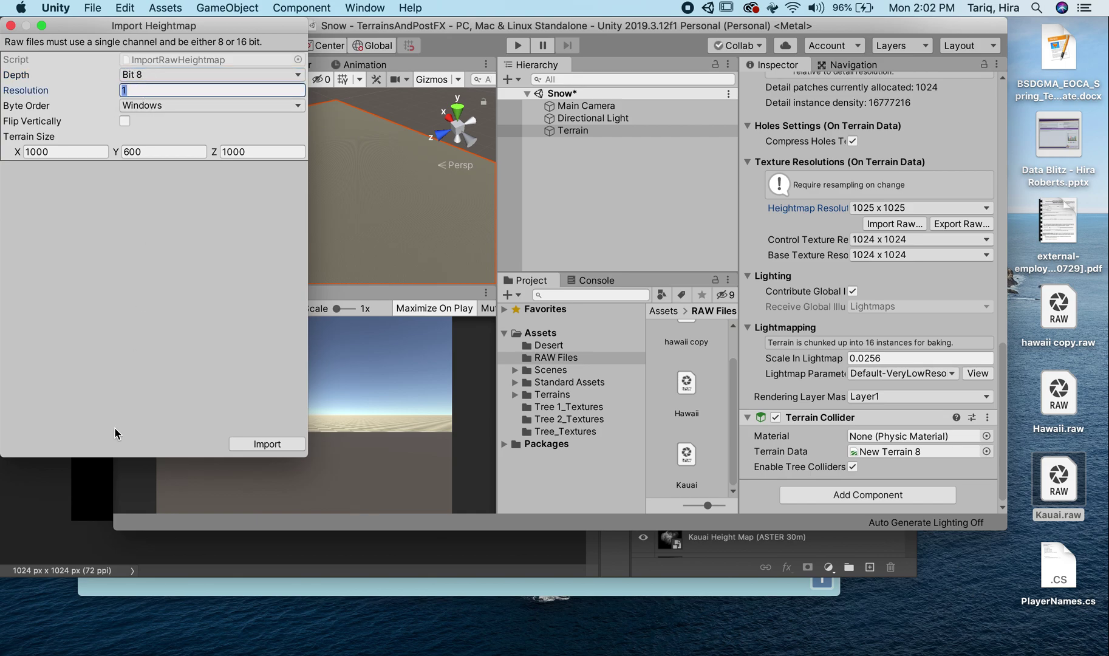
Import the Kauai heightmap at 1024 onto the terrain and frame the island in view.
type("1024")
left_click(245, 447)
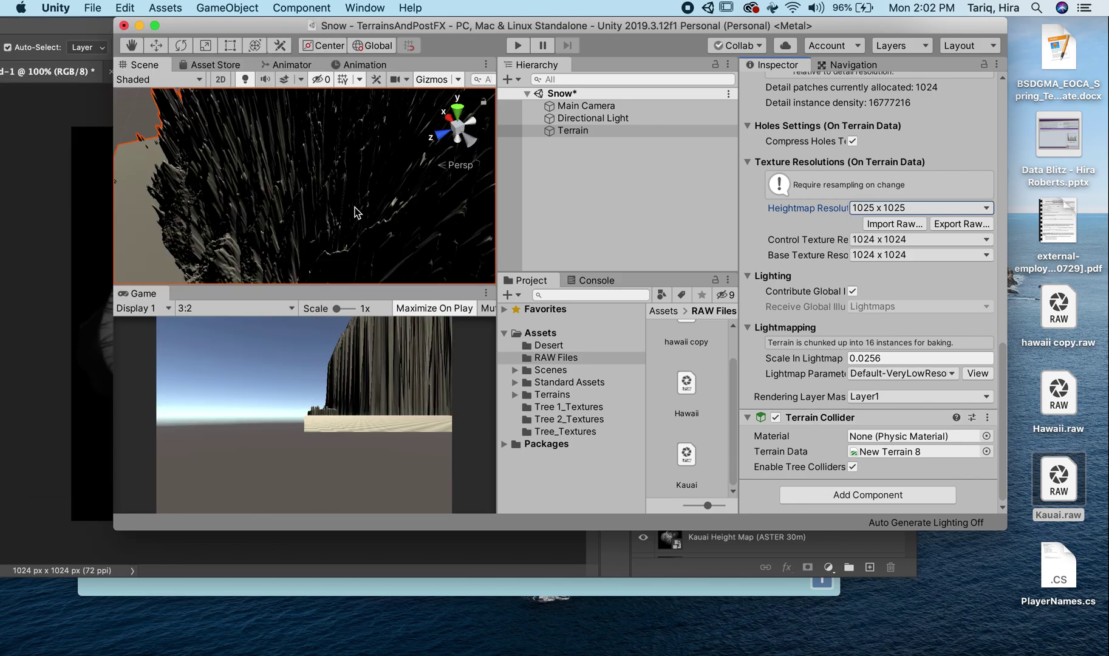
key("f")
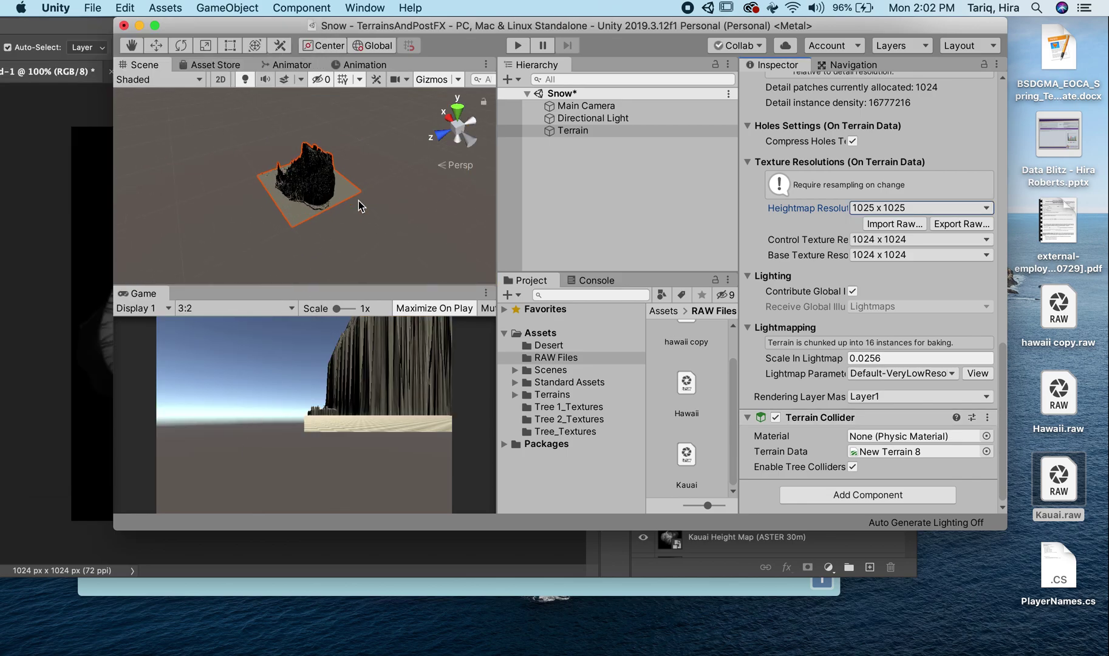
left_click_drag(359, 200, 486, 103, "alt")
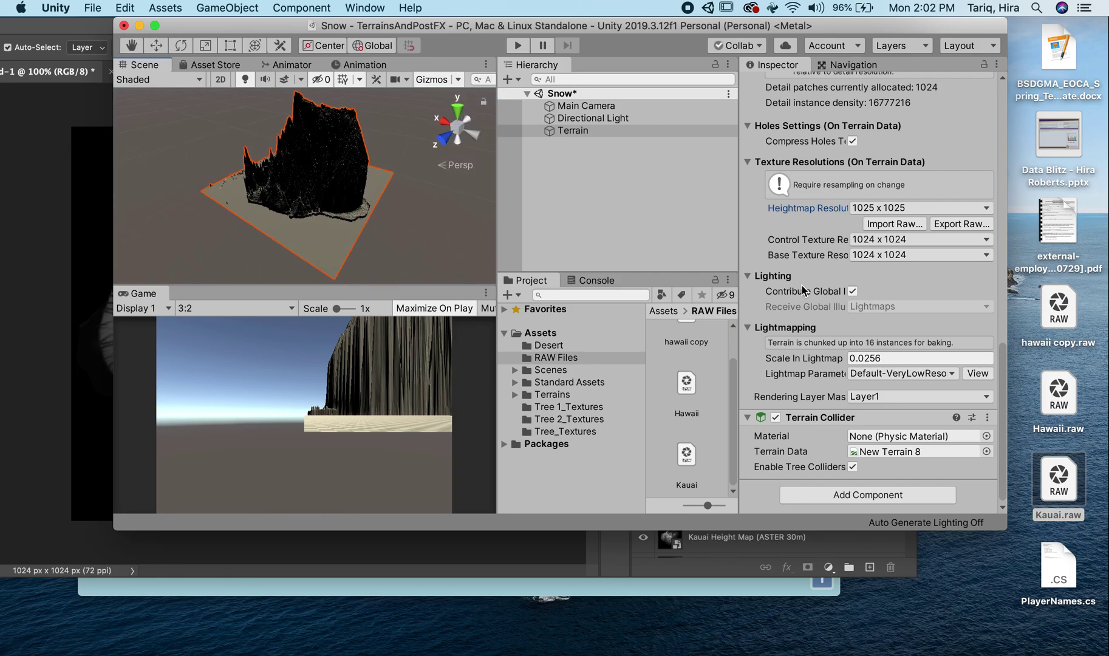
scroll(802, 287, "up", 5)
scroll(809, 228, "up", 5)
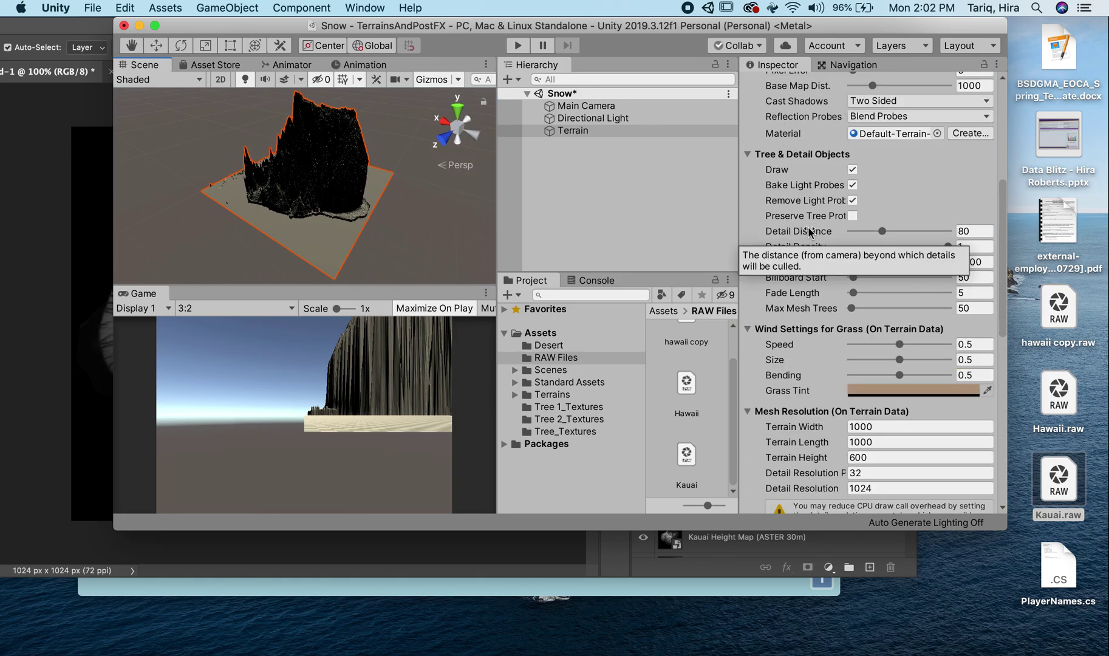
scroll(814, 365, "up", 3)
scroll(801, 346, "down", 7)
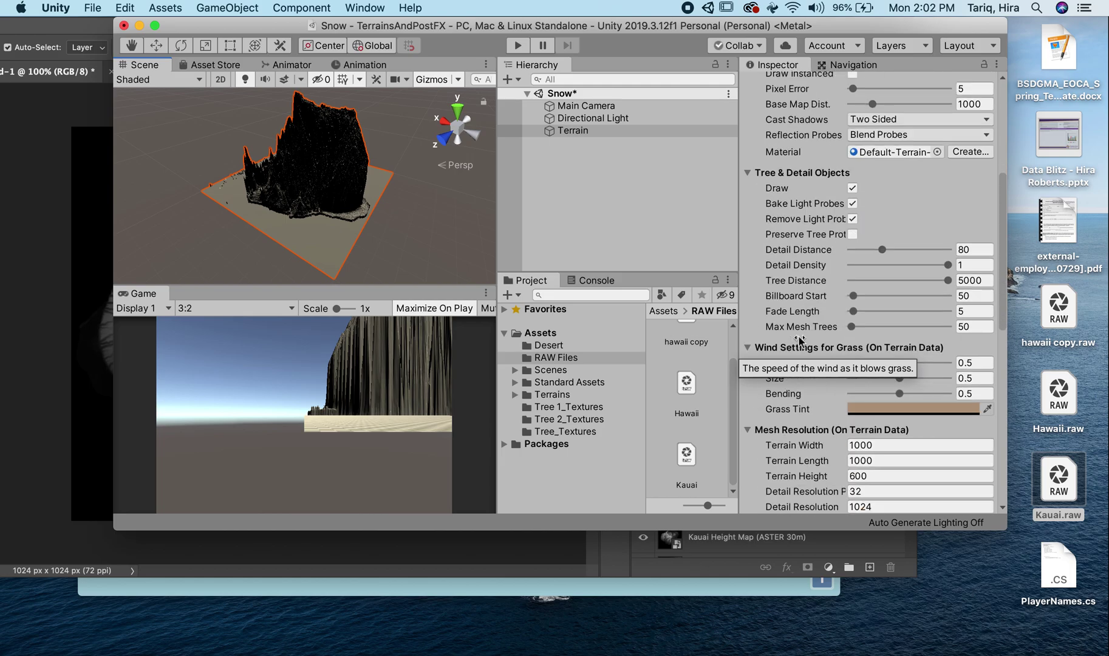
Set Terrain Height to 200 and orbit to inspect the flatter island from the side.
left_click(789, 277)
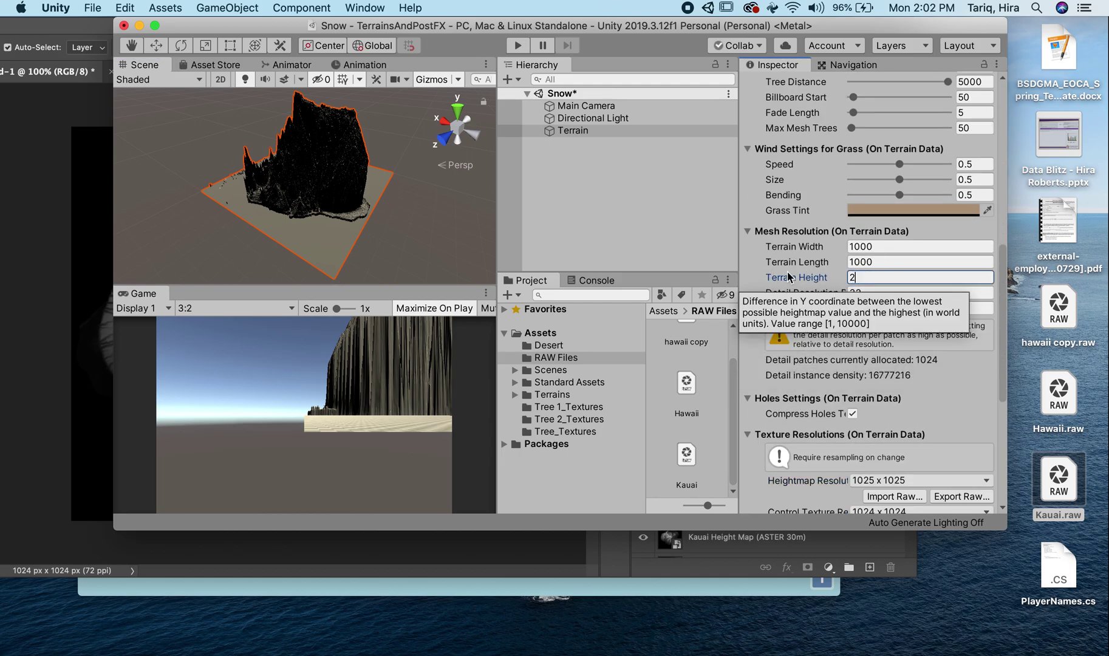
type("200")
key("Return")
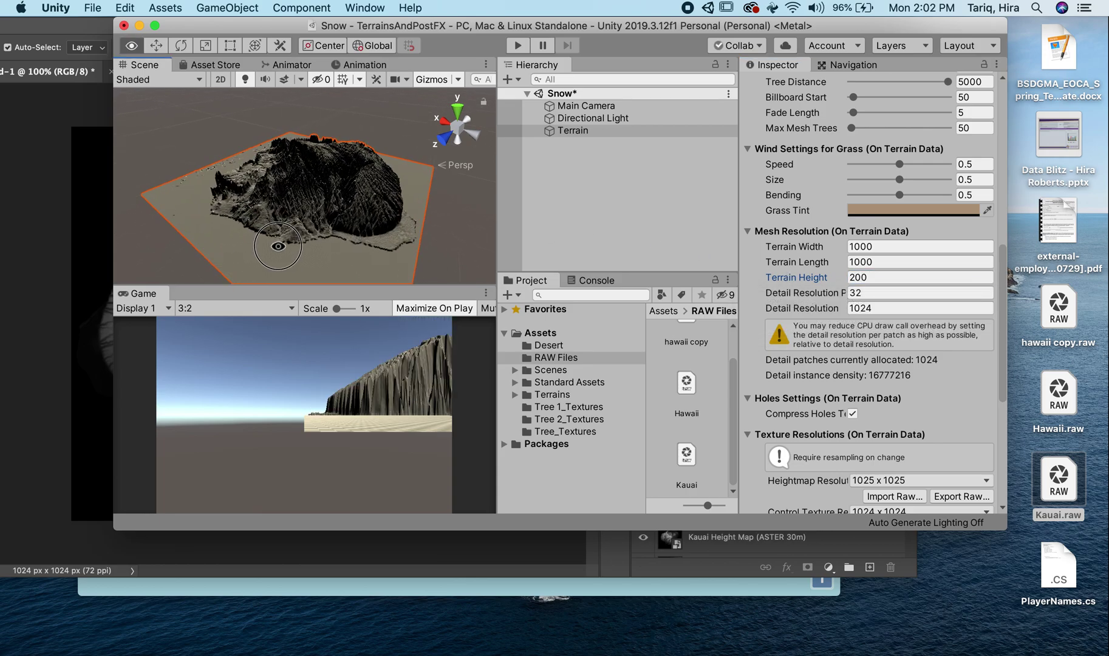
left_click_drag(280, 231, 536, 252, "alt")
left_click_drag(340, 237, 460, 139, "alt")
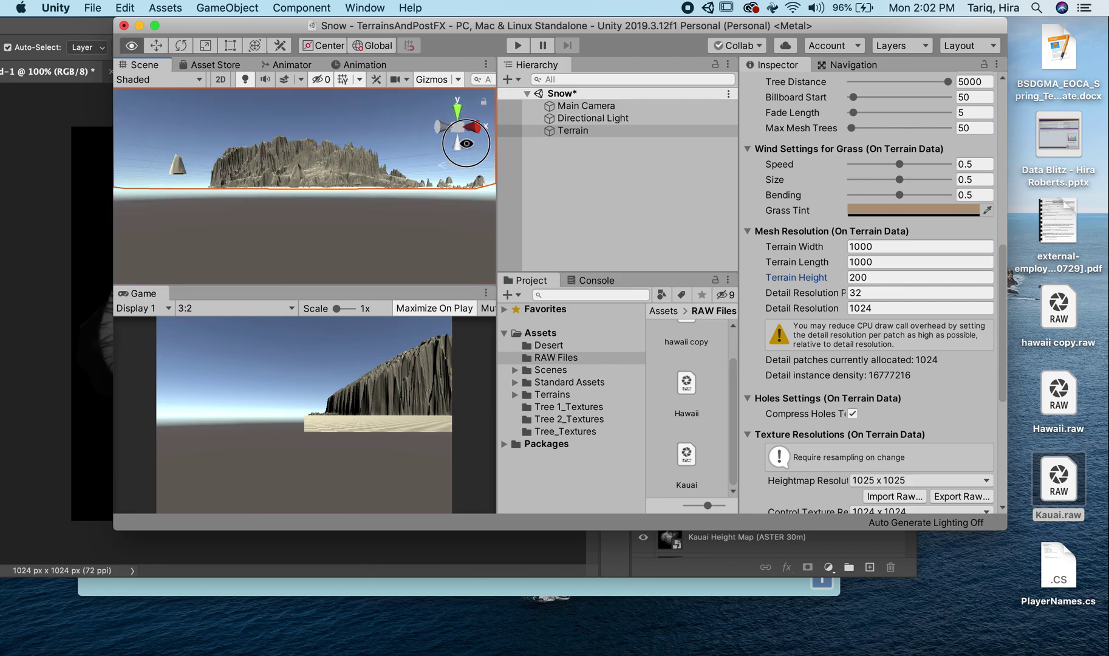
left_click(460, 141)
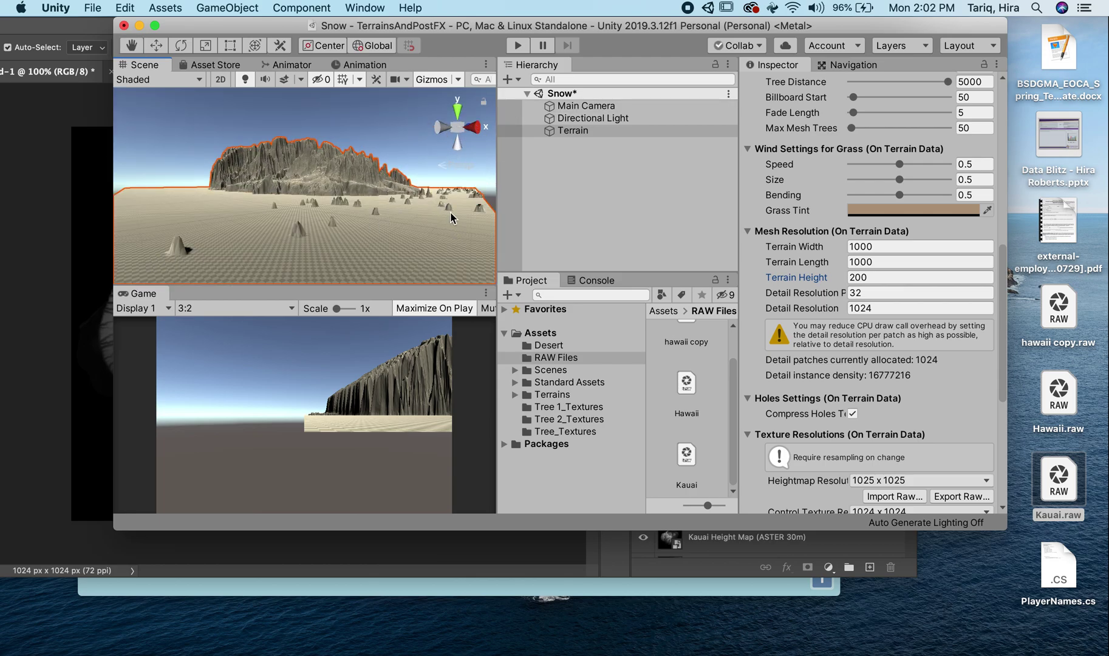
scroll(460, 195, "up", 4)
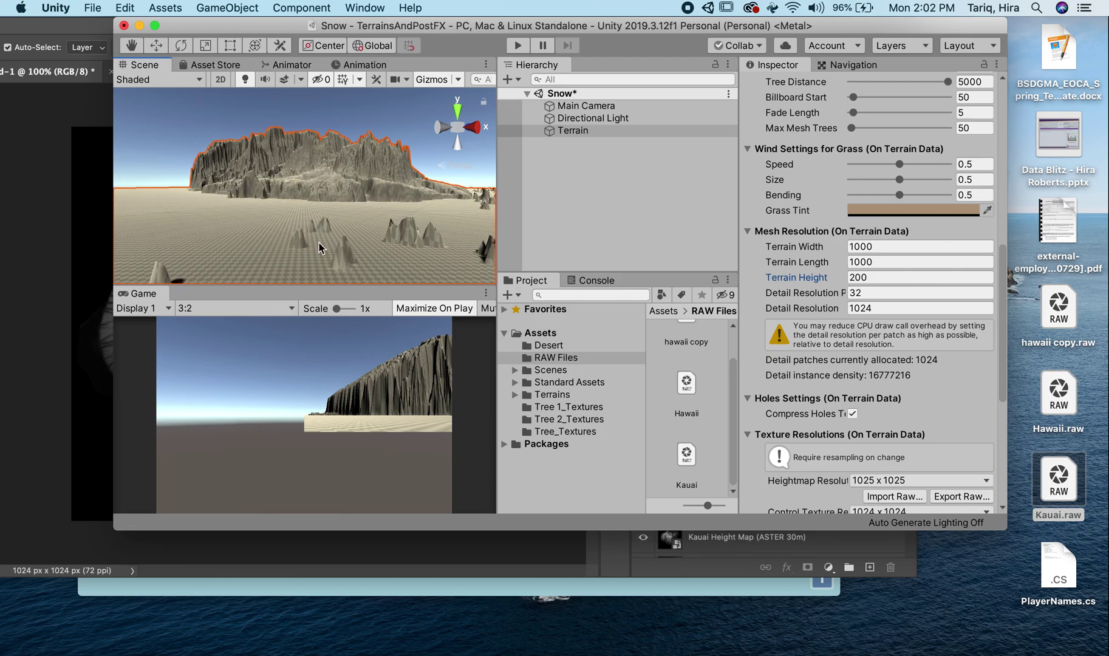
left_click_drag(314, 198, 219, 210, "alt")
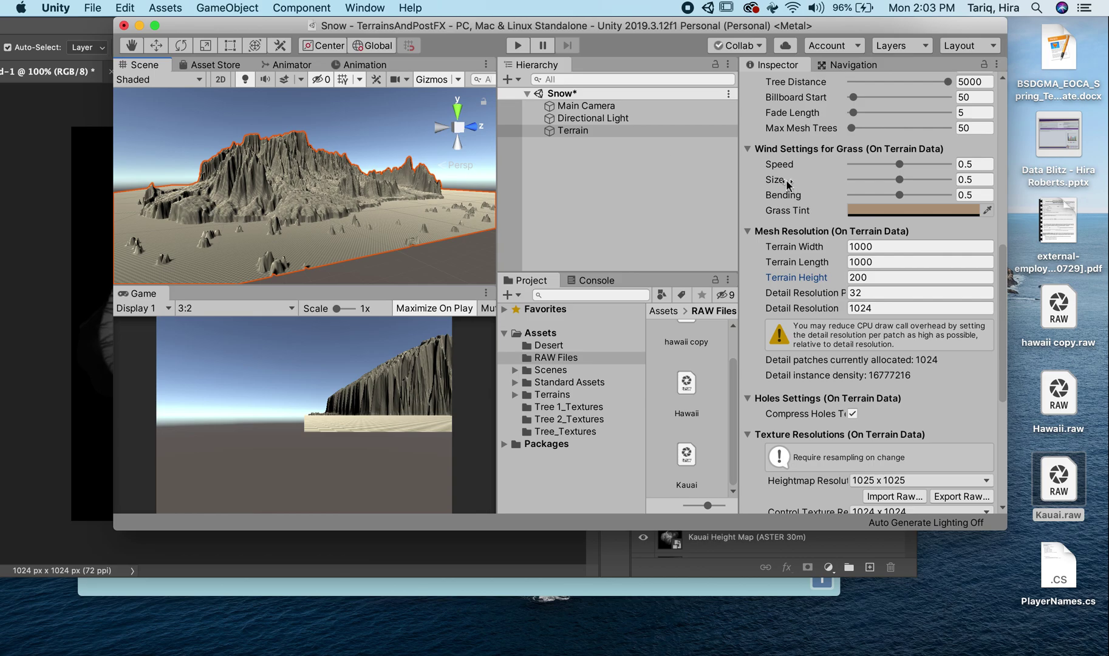
Switch the Terrain component to Paint Terrain, leaving Paint Texture as the selected mode.
scroll(886, 125, "up", 10)
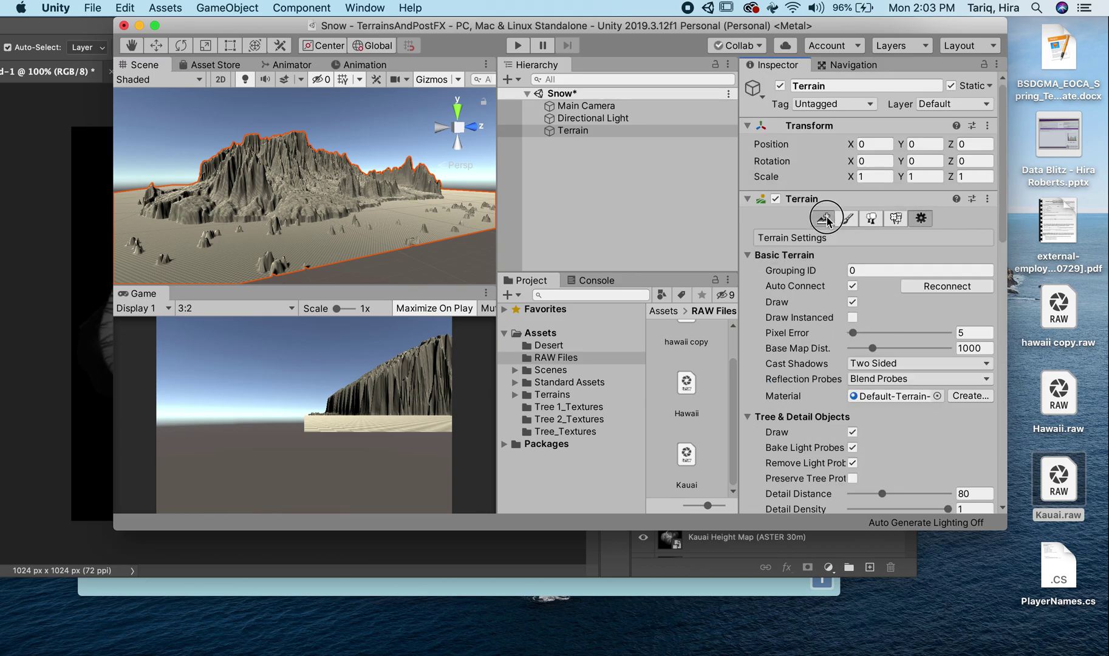
left_click(828, 218)
left_click(852, 218)
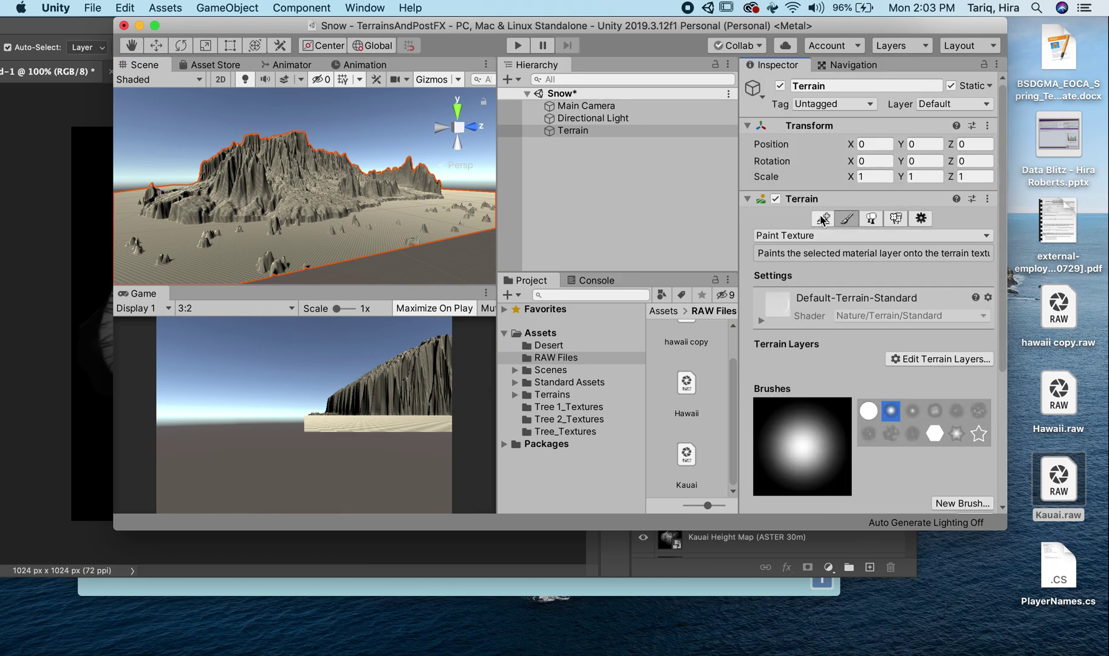
left_click(827, 217)
left_click(852, 218)
left_click(819, 236)
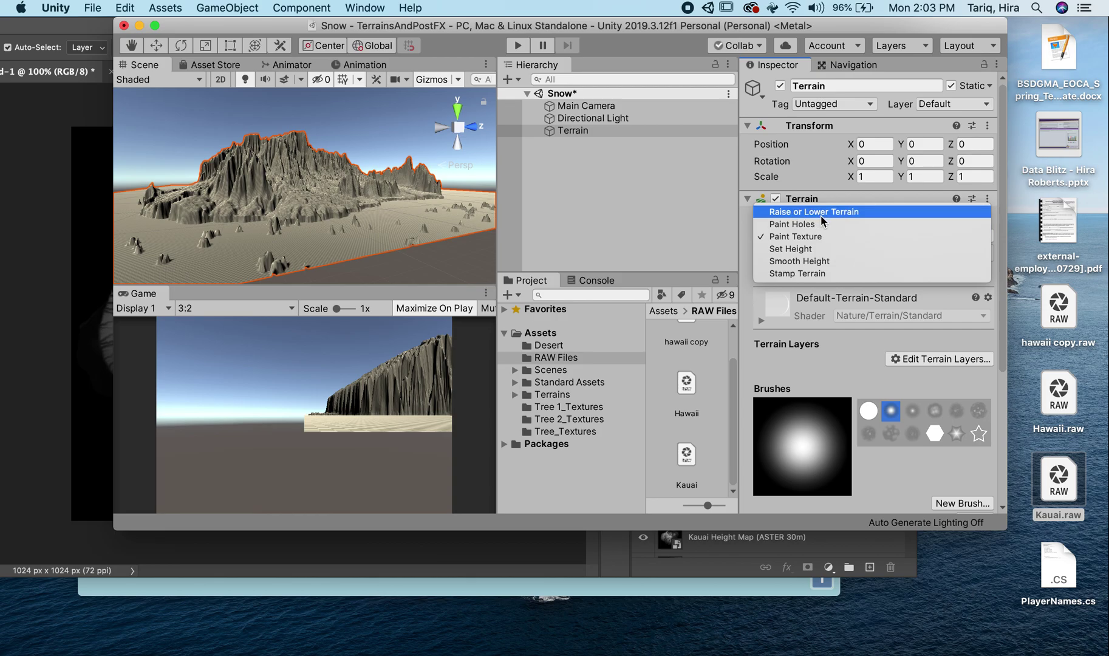
left_click(648, 212)
mouse_move(453, 215)
left_mouse_down("alt")
mouse_move(469, 261)
mouse_move(449, 290)
mouse_move(361, 297)
mouse_move(283, 220)
mouse_move(513, 195)
mouse_move(358, 198)
mouse_move(388, 85)
mouse_move(574, 130)
left_mouse_up("alt")
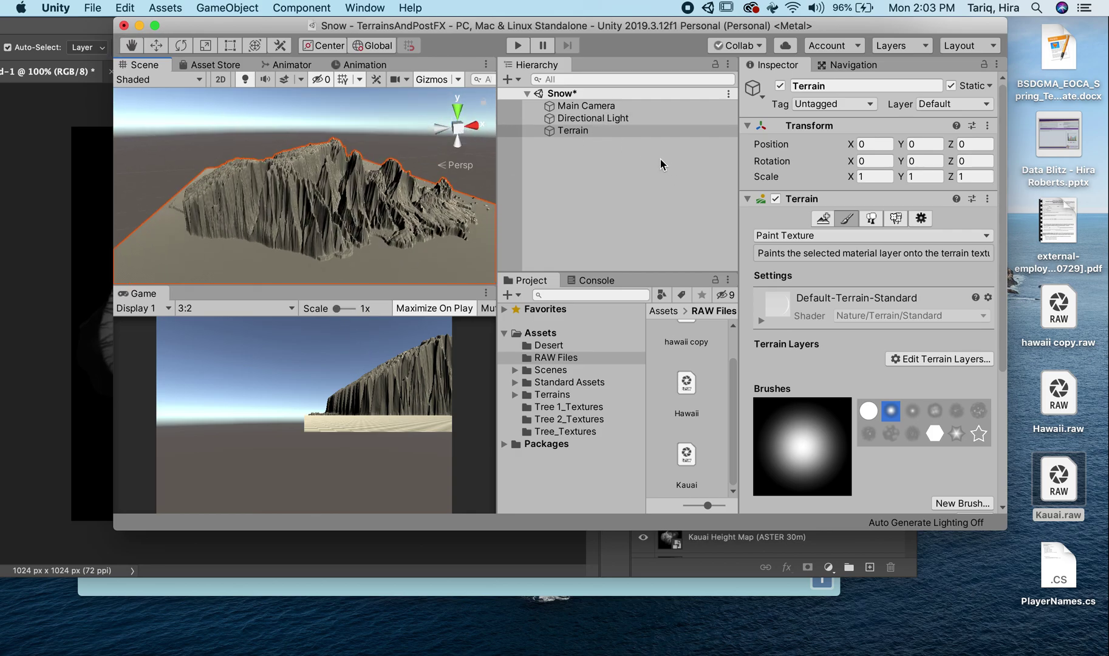
In Terrain Settings, set Terrain Height to 120 and orbit around the mountains.
left_click(921, 218)
scroll(836, 391, "down", 15)
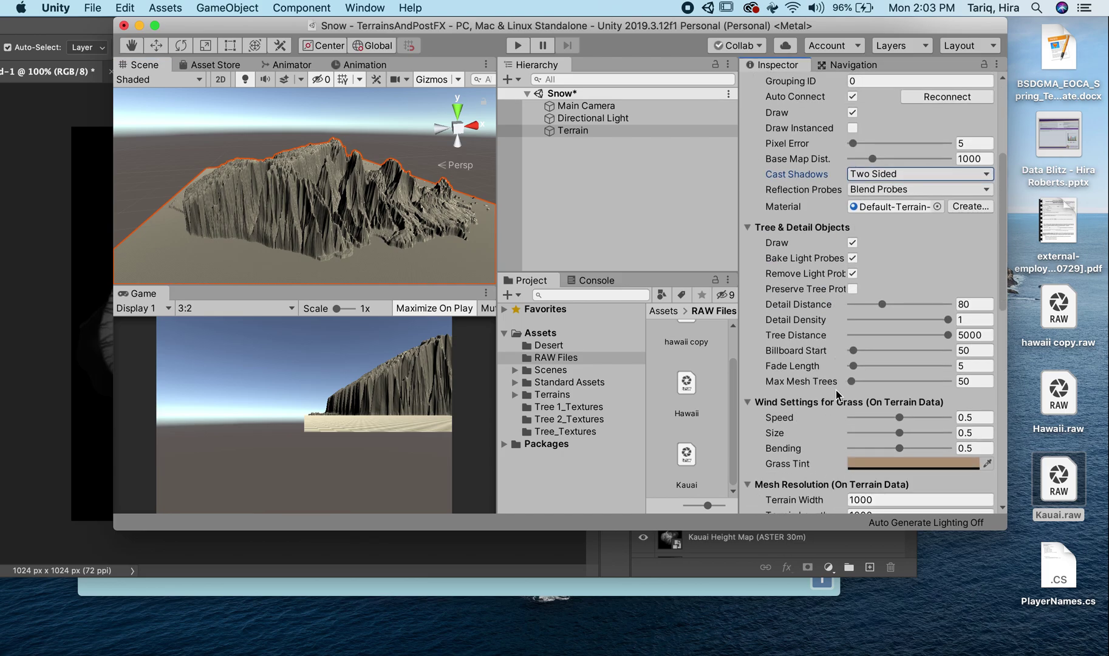
left_click(881, 225)
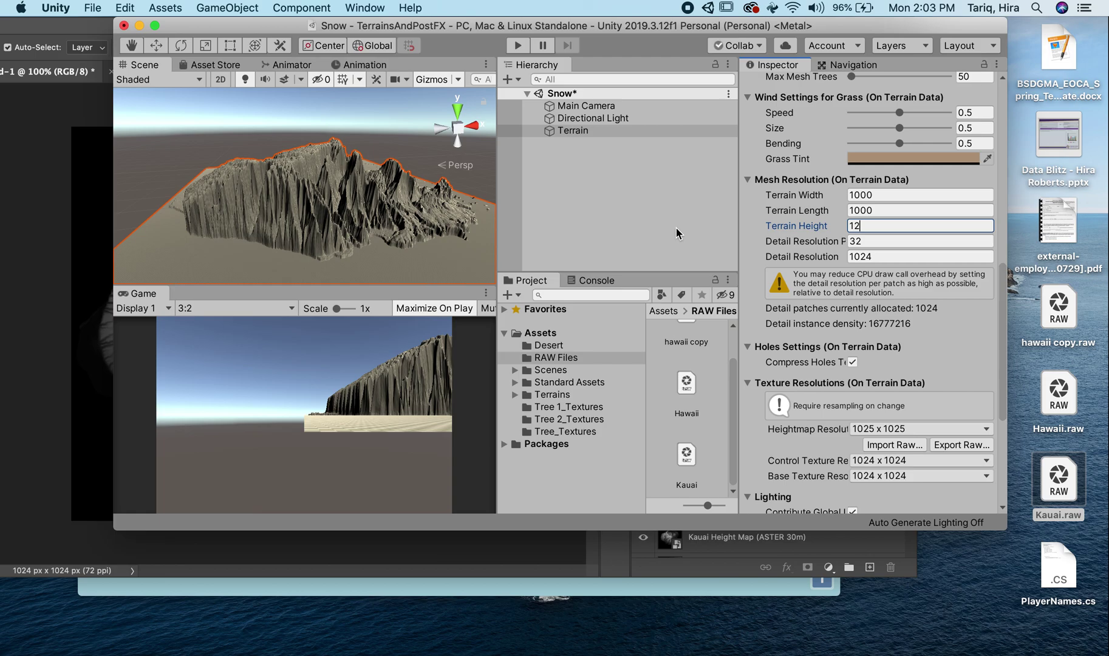
key("Return")
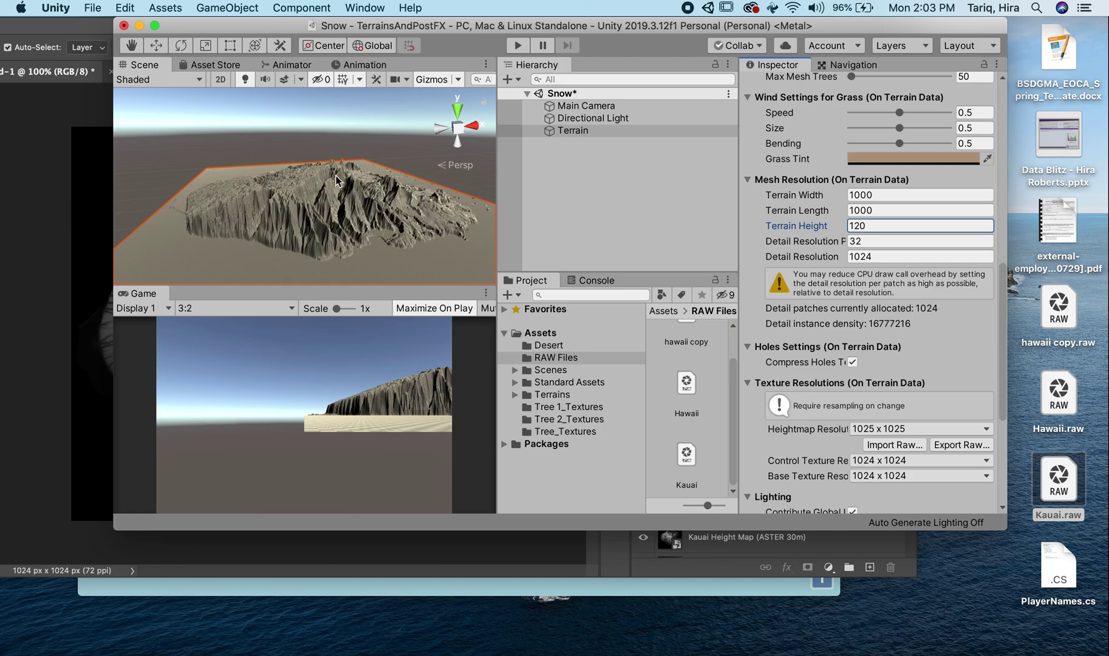
scroll(256, 209, "up", 5)
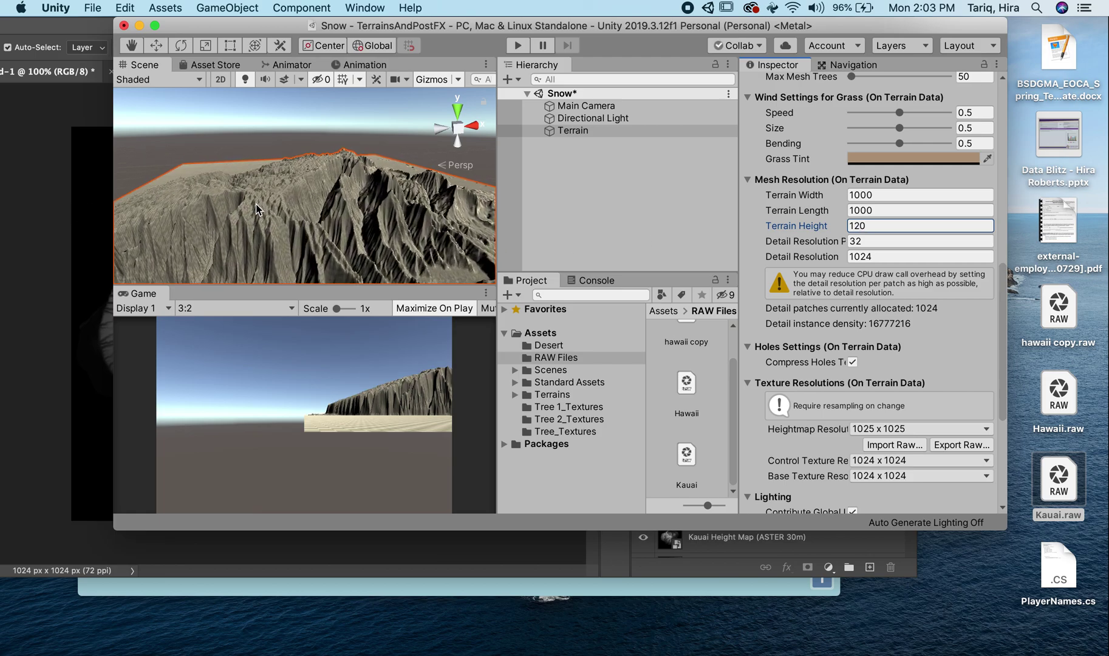
left_click_drag(256, 209, 398, 249, "alt")
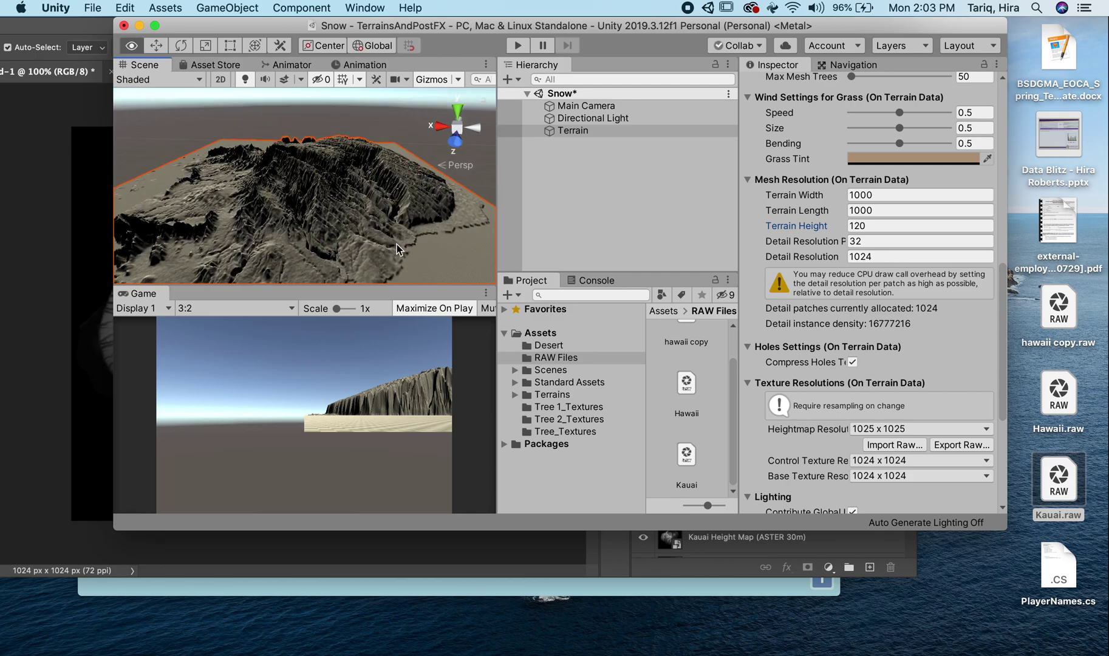
Lower Terrain Height from 120 to 90 and view the island near the horizon.
scroll(290, 172, "up", 5)
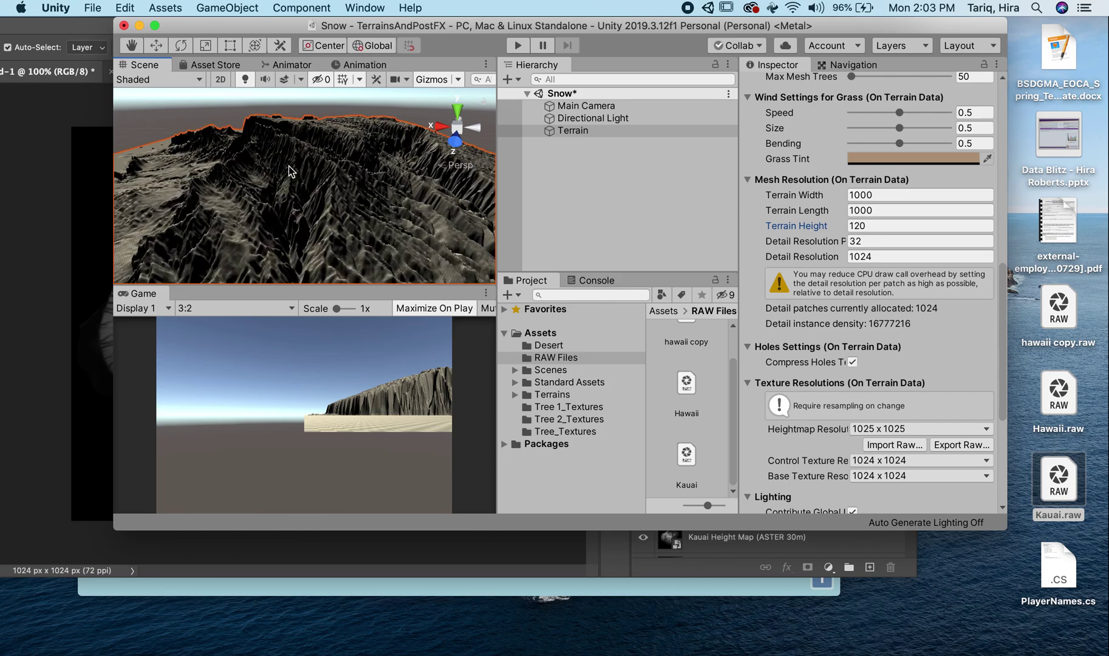
left_click(858, 225)
double_click(858, 225)
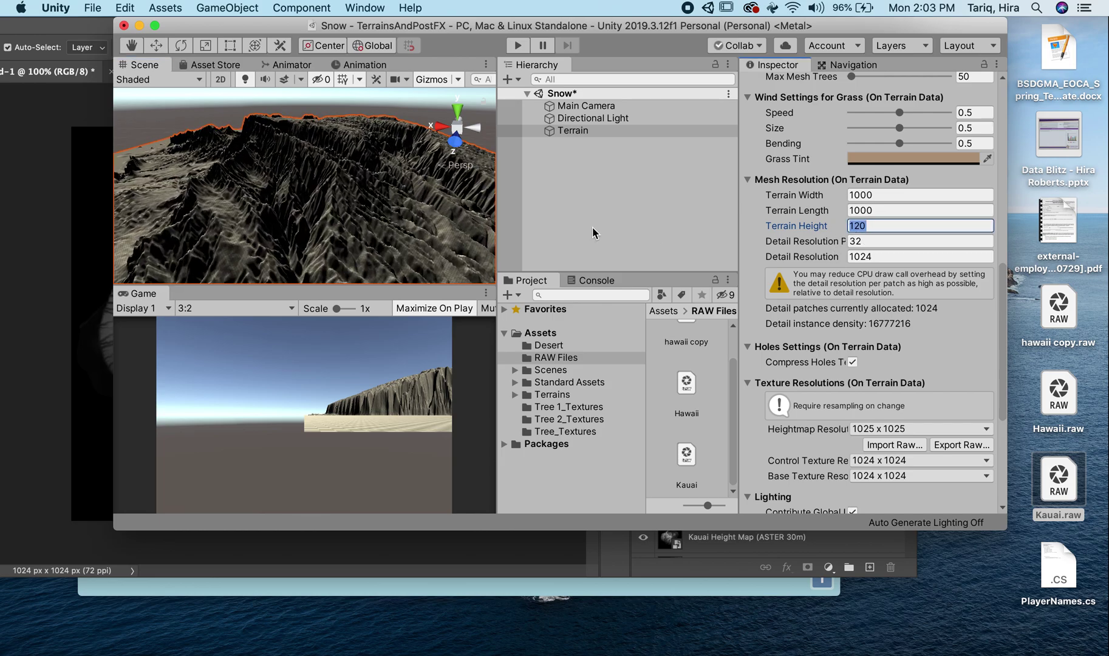
key("Return")
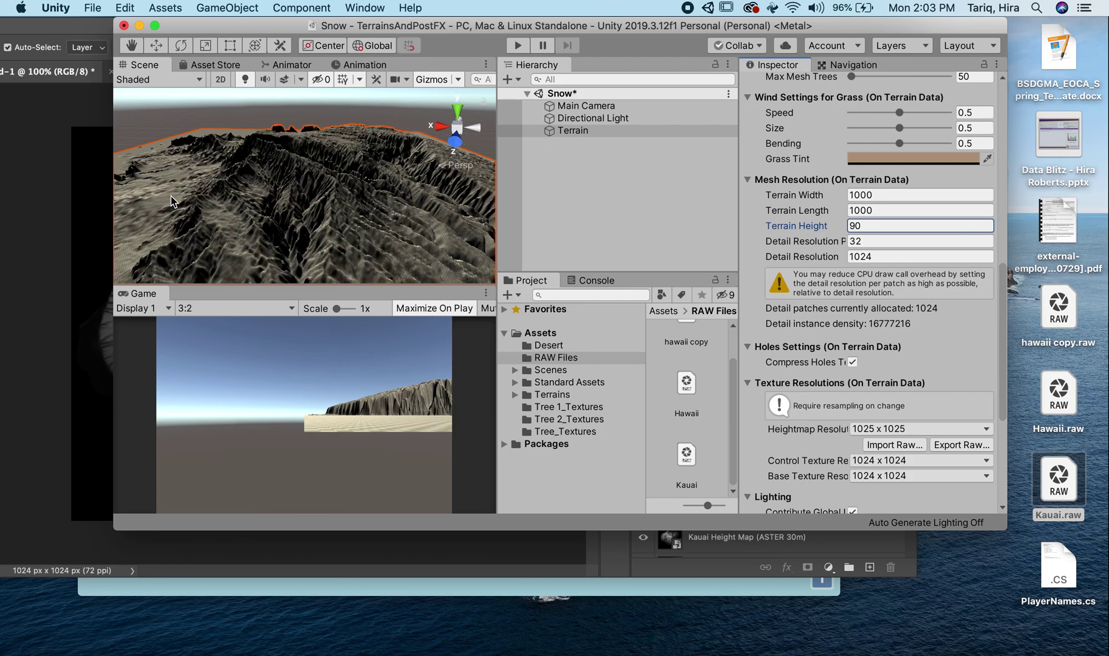
left_click_drag(274, 157, 433, 154, "alt")
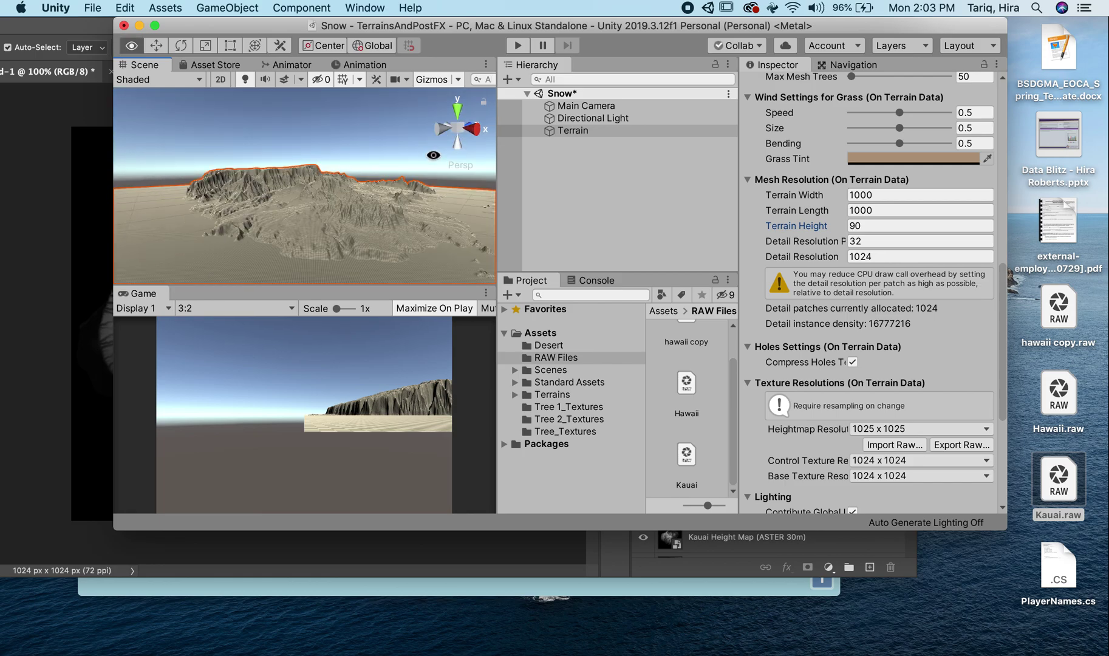
left_click_drag(353, 212, 211, 228, "alt")
mouse_move(344, 211)
left_mouse_down("alt")
mouse_move(280, 203)
mouse_move(367, 117)
mouse_move(359, 148)
mouse_move(246, 231)
mouse_move(391, 141)
mouse_move(342, 197)
left_mouse_up("alt")
scroll(342, 197, "up", 5)
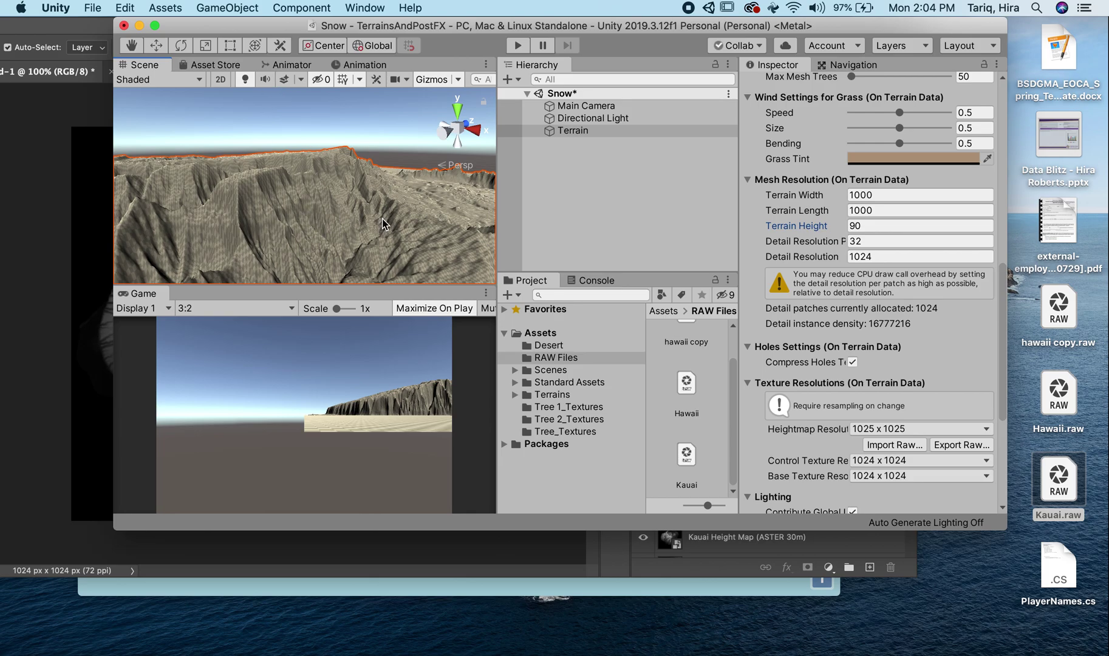
scroll(348, 145, "down", 10)
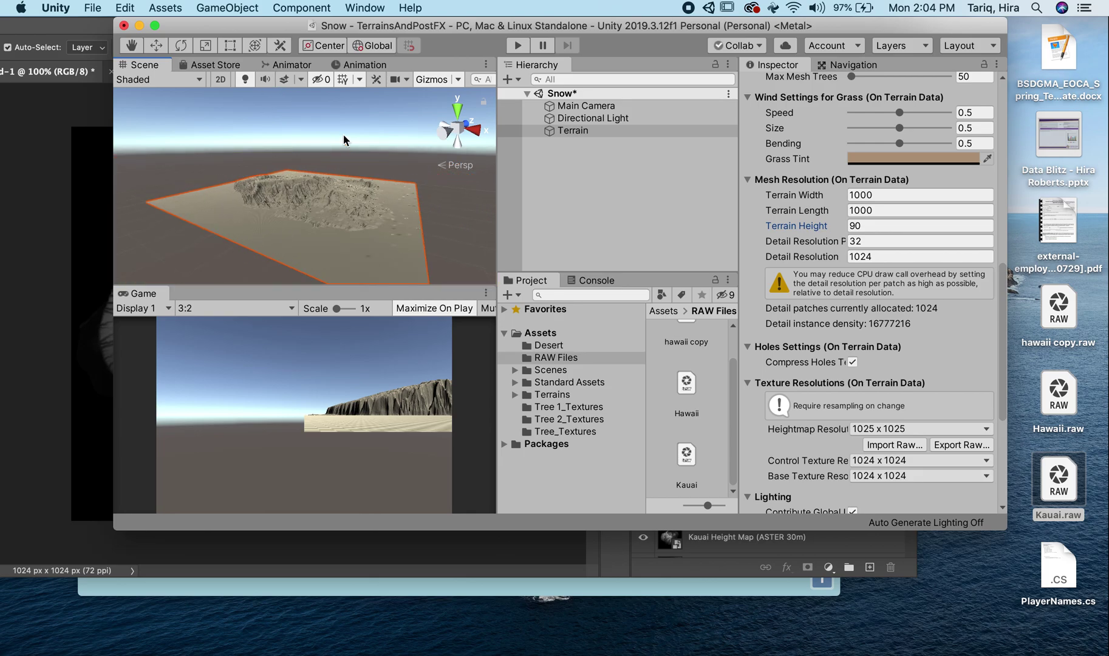
left_click_drag(366, 176, 405, 142, "alt")
scroll(291, 177, "up", 5)
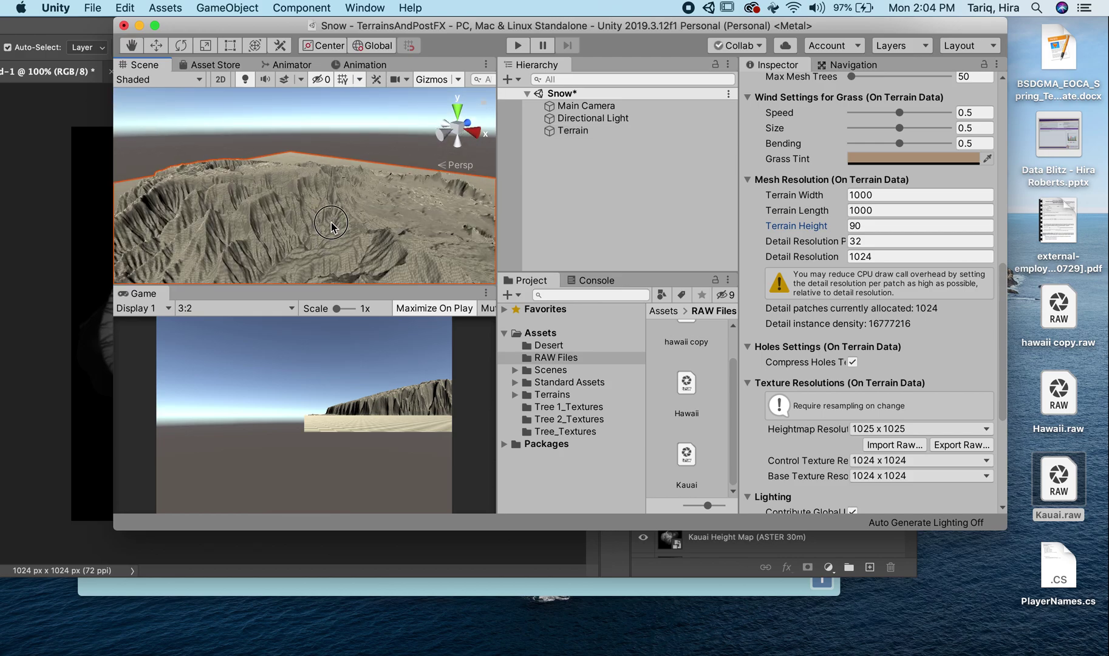
left_click_drag(329, 234, 364, 151, "alt")
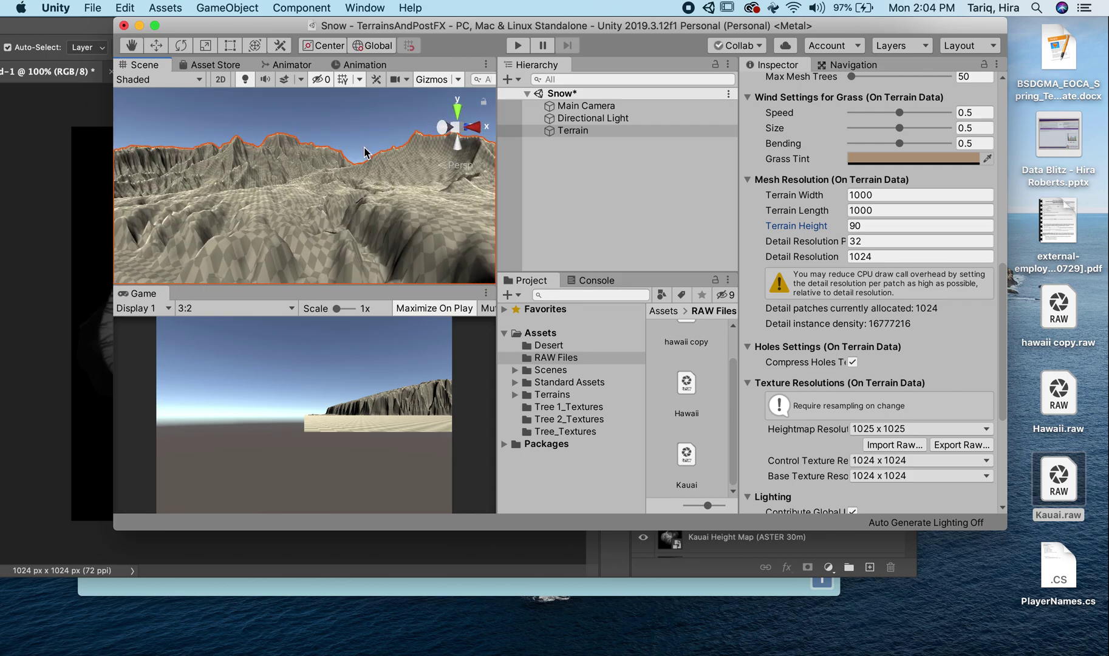